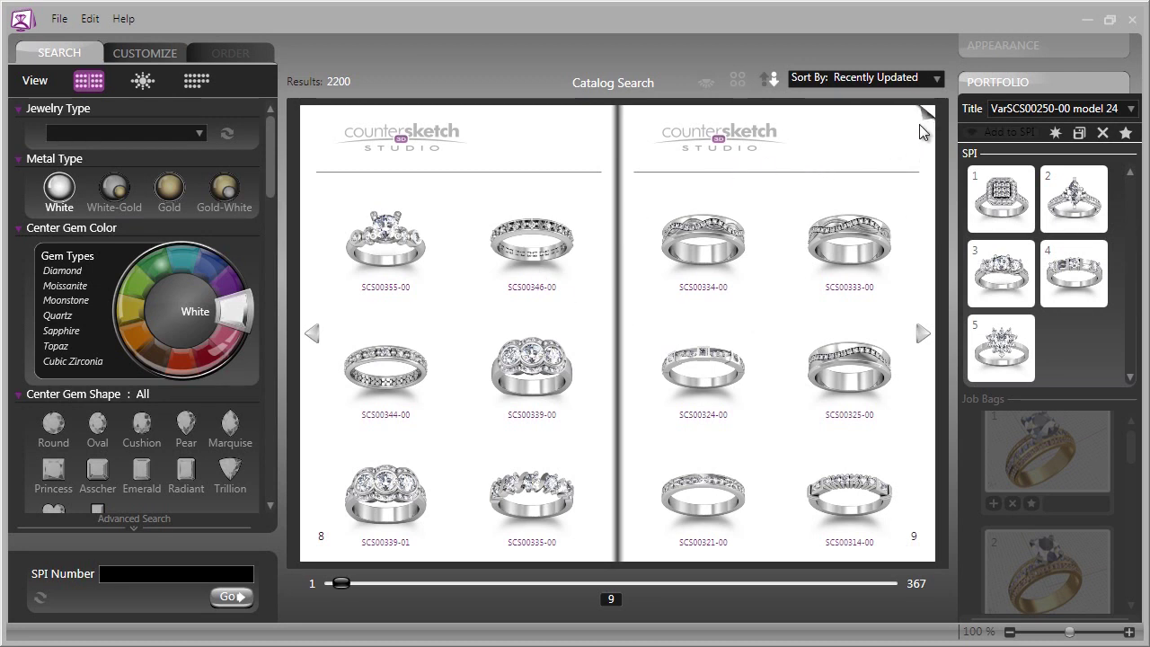
Start turning the catalog from the pages 8–9 spread to the next spread.
drag(921, 112, 379, 251)
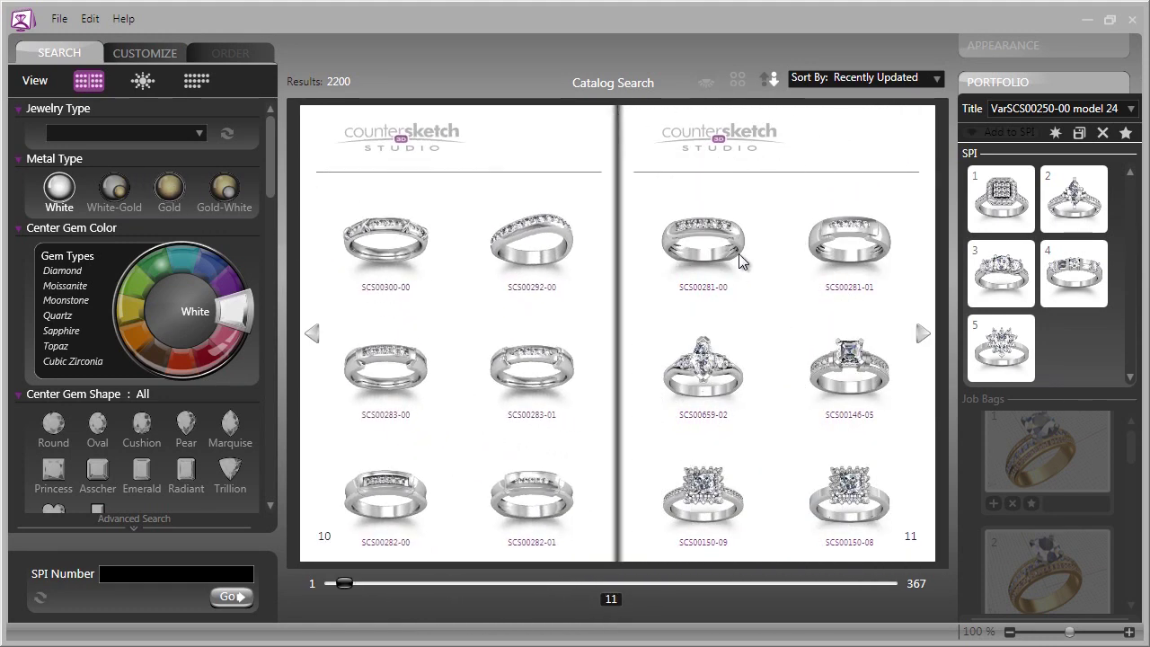
Page forward to pages 14–15, then back to the pages 10–11 ring spread.
drag(918, 124, 436, 264)
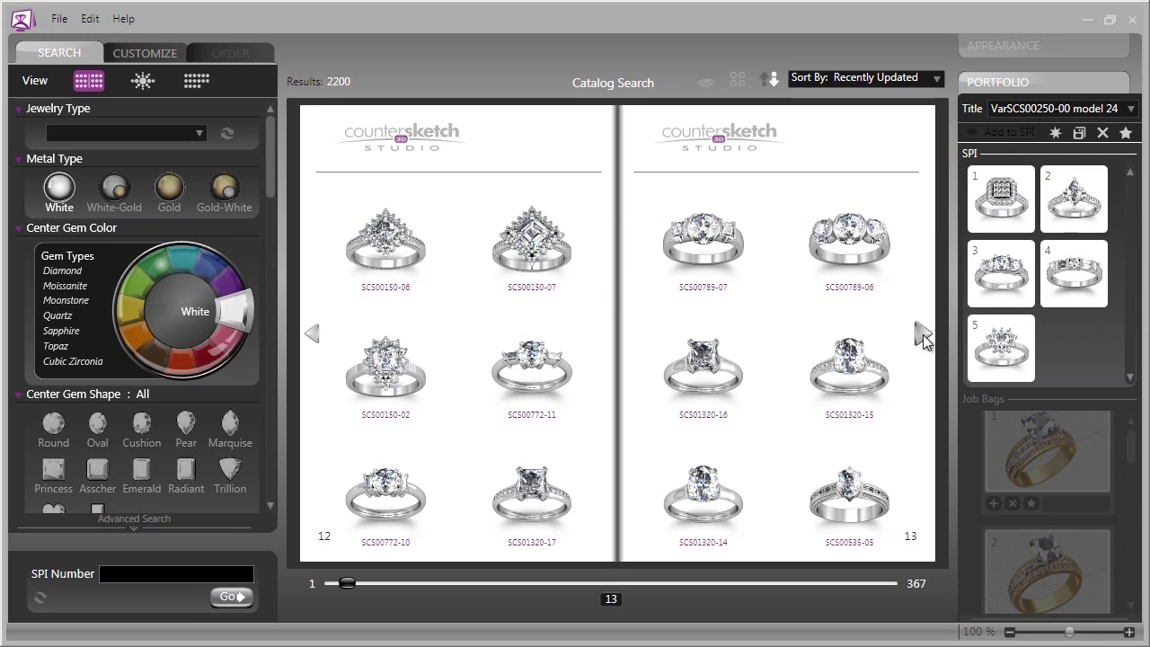
click(924, 335)
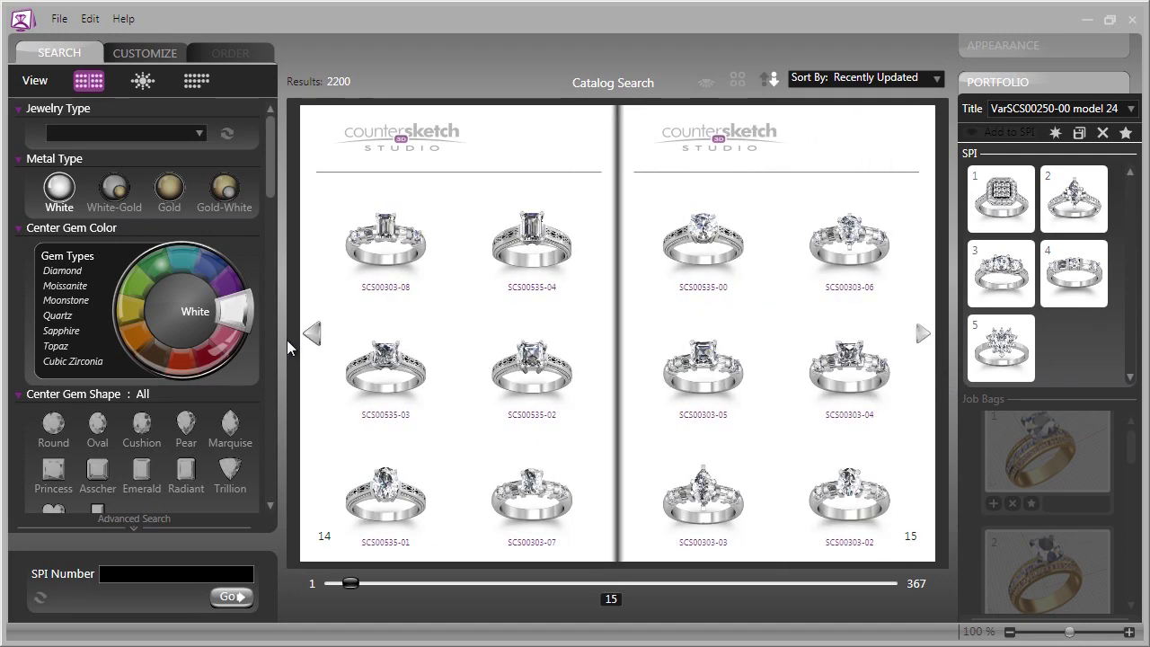
click(309, 332)
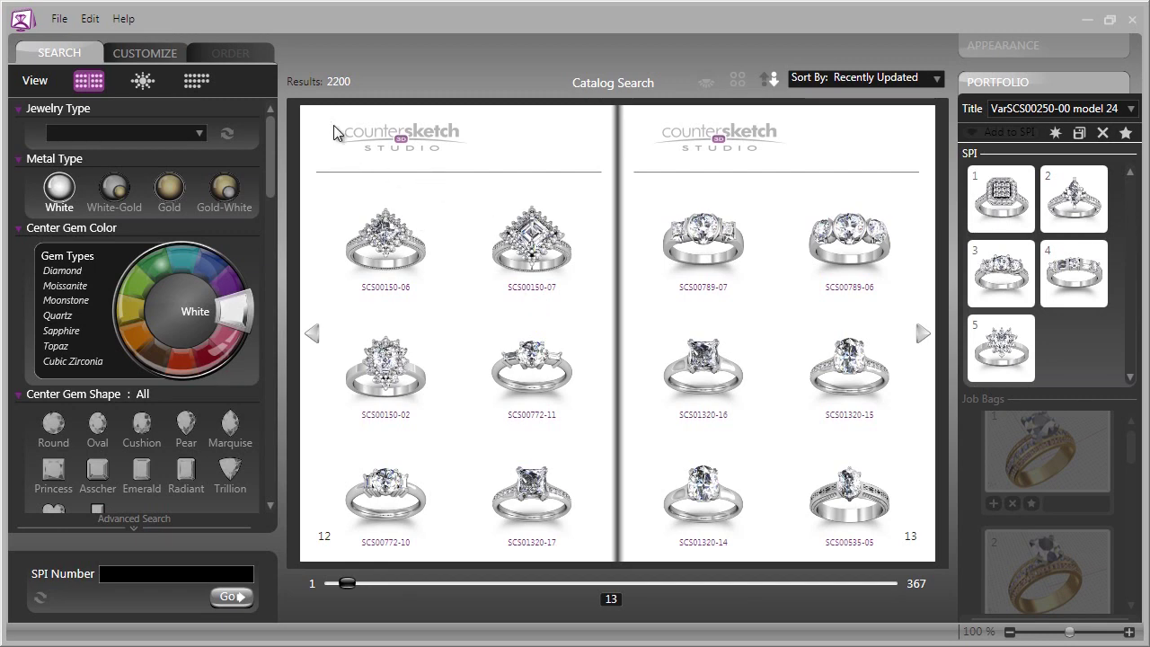
click(305, 112)
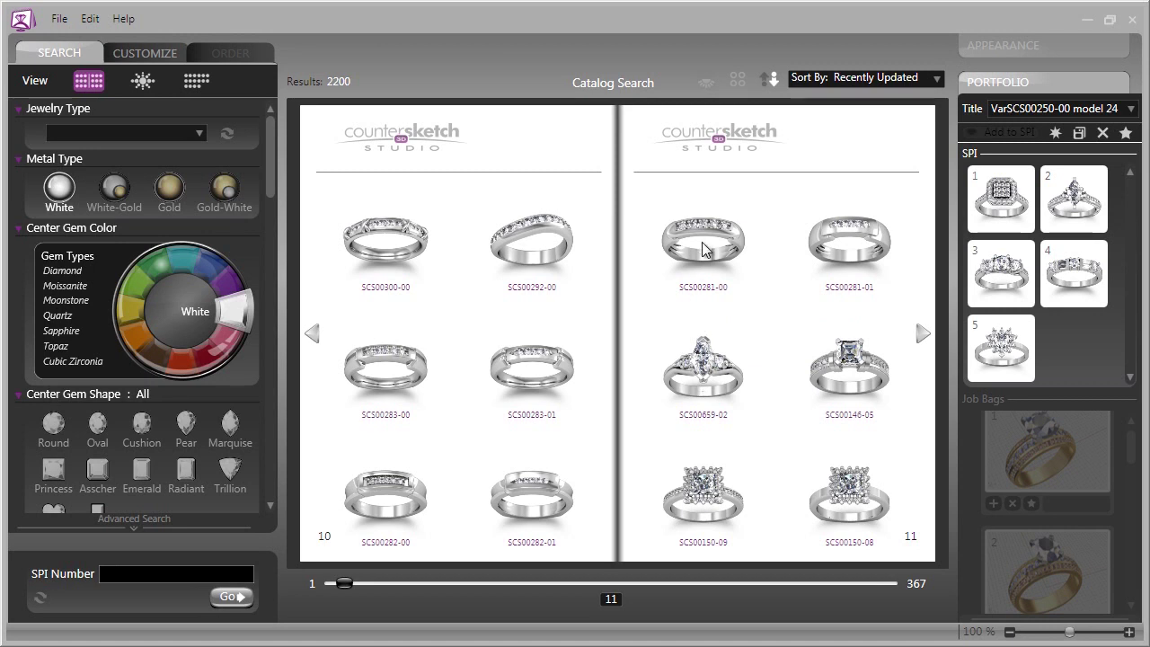
click(737, 79)
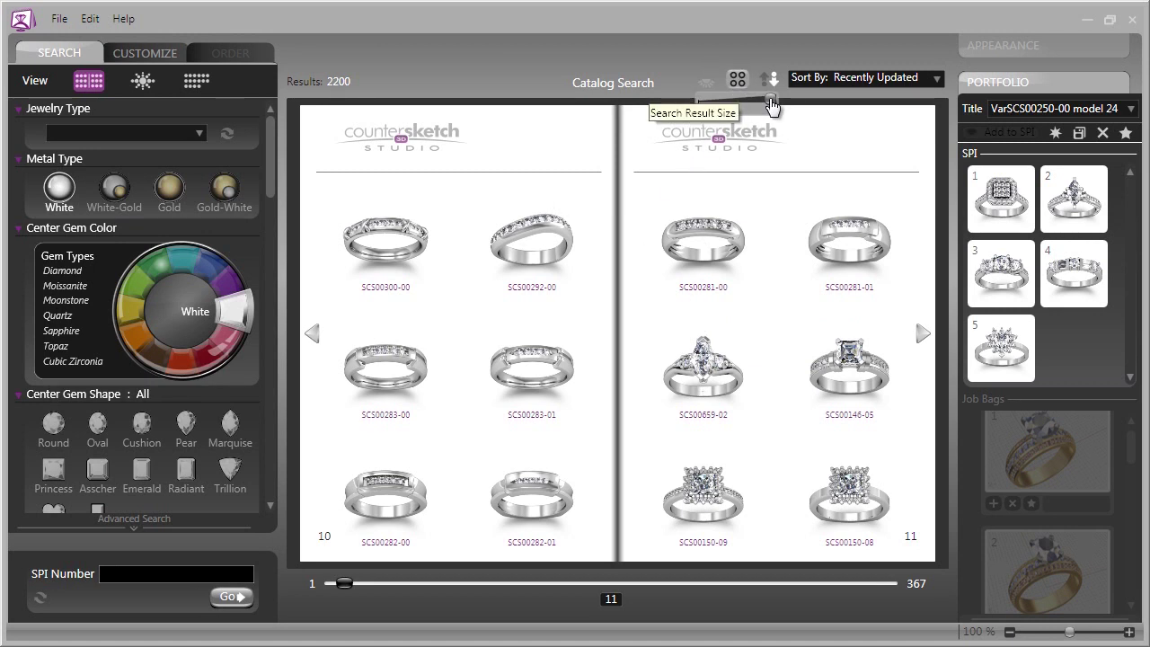
Shrink catalog thumbnails to 20 rings per page and flip ahead to pages 4–5.
drag(771, 105, 724, 112)
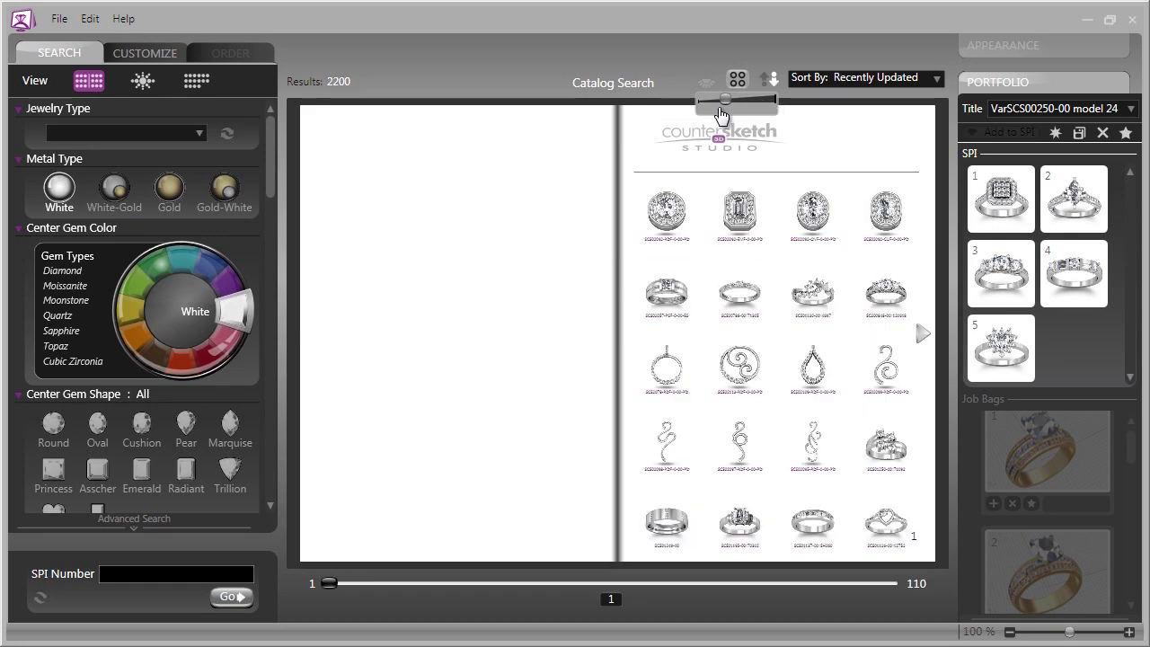
click(919, 335)
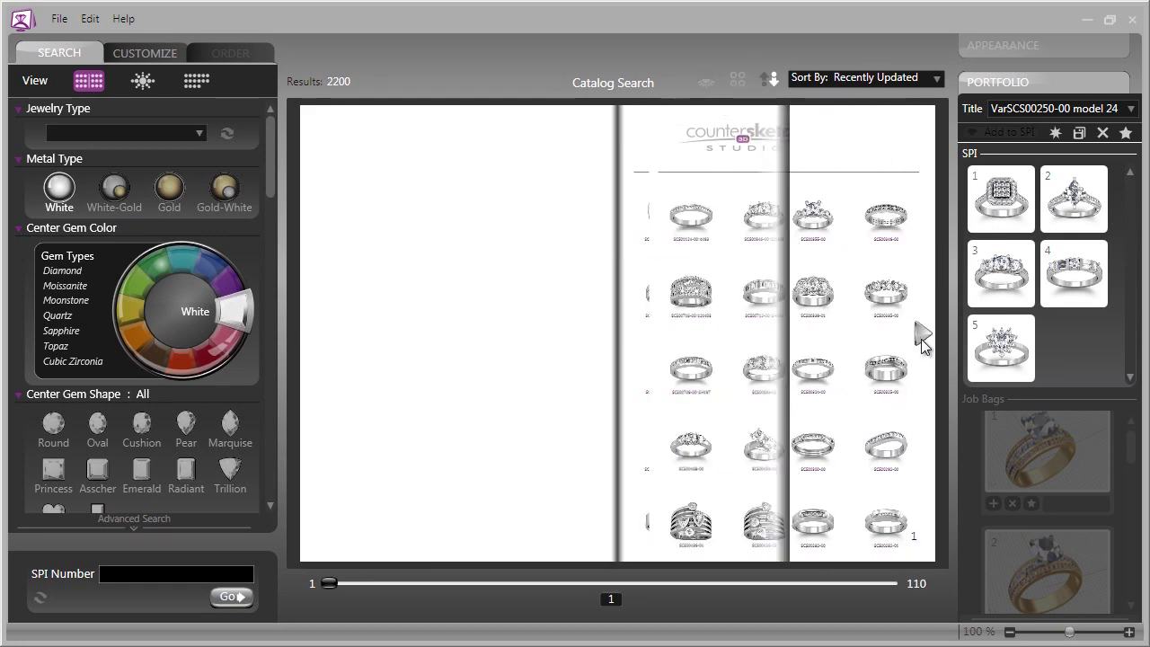
click(923, 338)
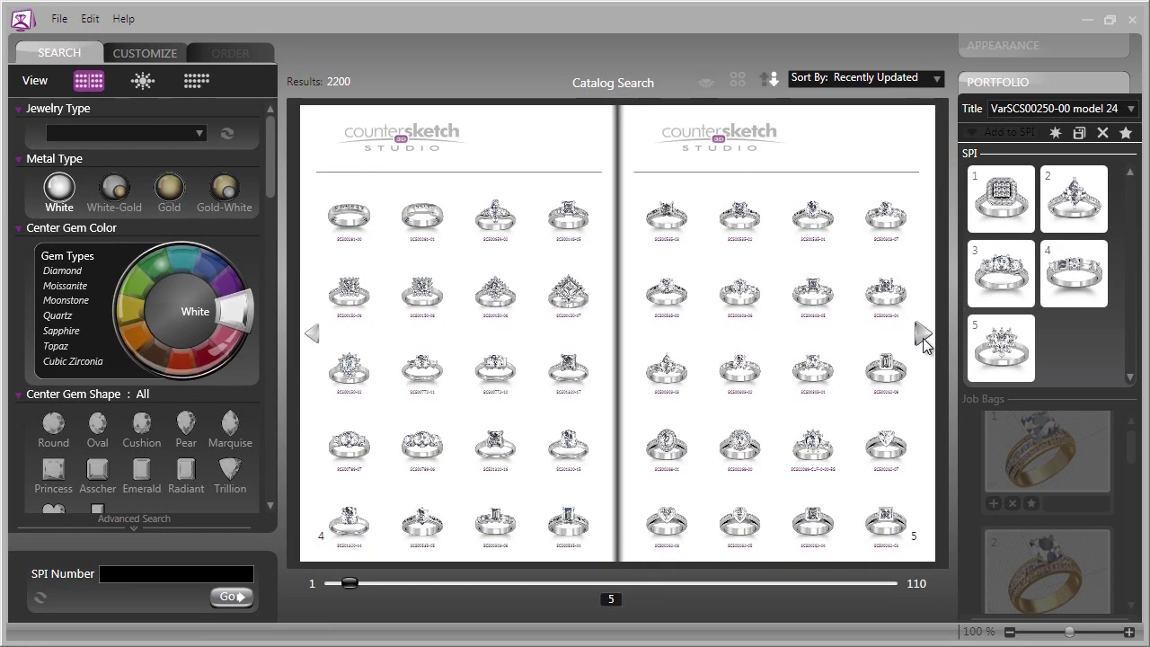
Restore full-size six-per-page thumbnails and page forward to the pages 6–7 spread.
mouse_move(737, 80)
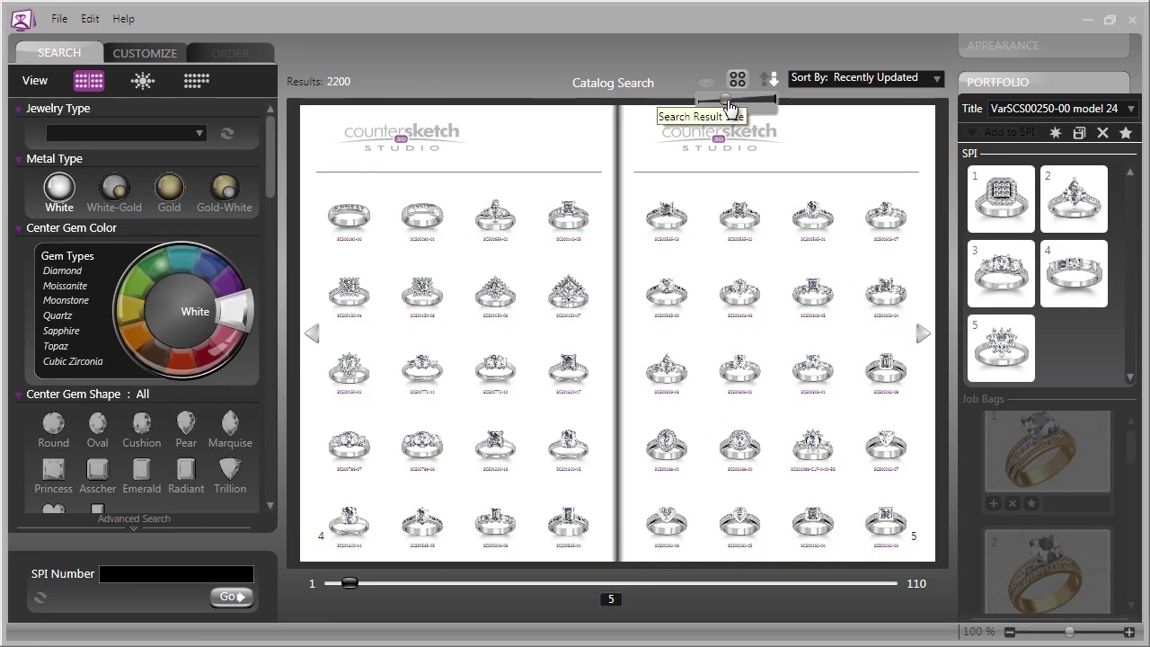
drag(723, 105, 773, 106)
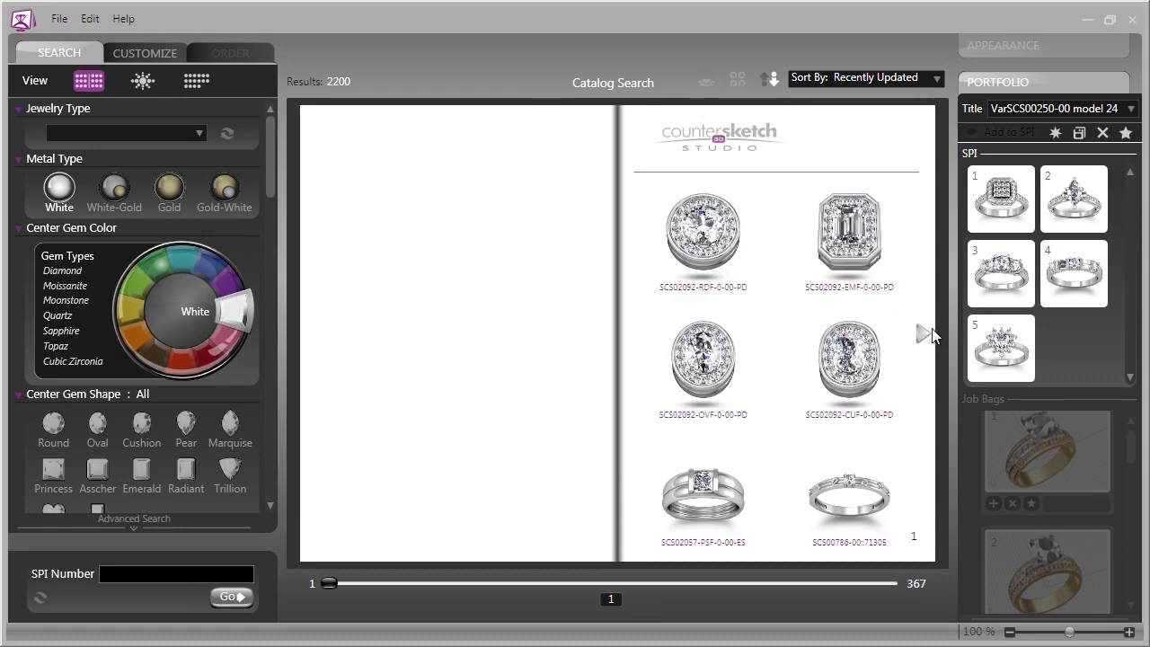
click(923, 334)
click(922, 334)
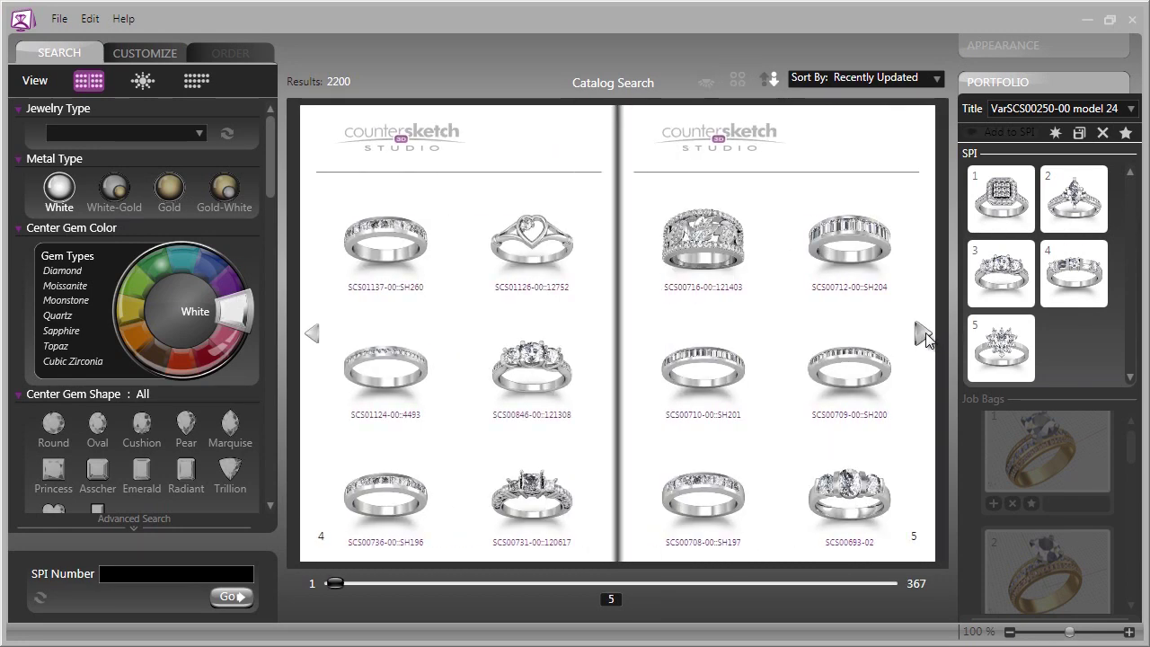
click(925, 337)
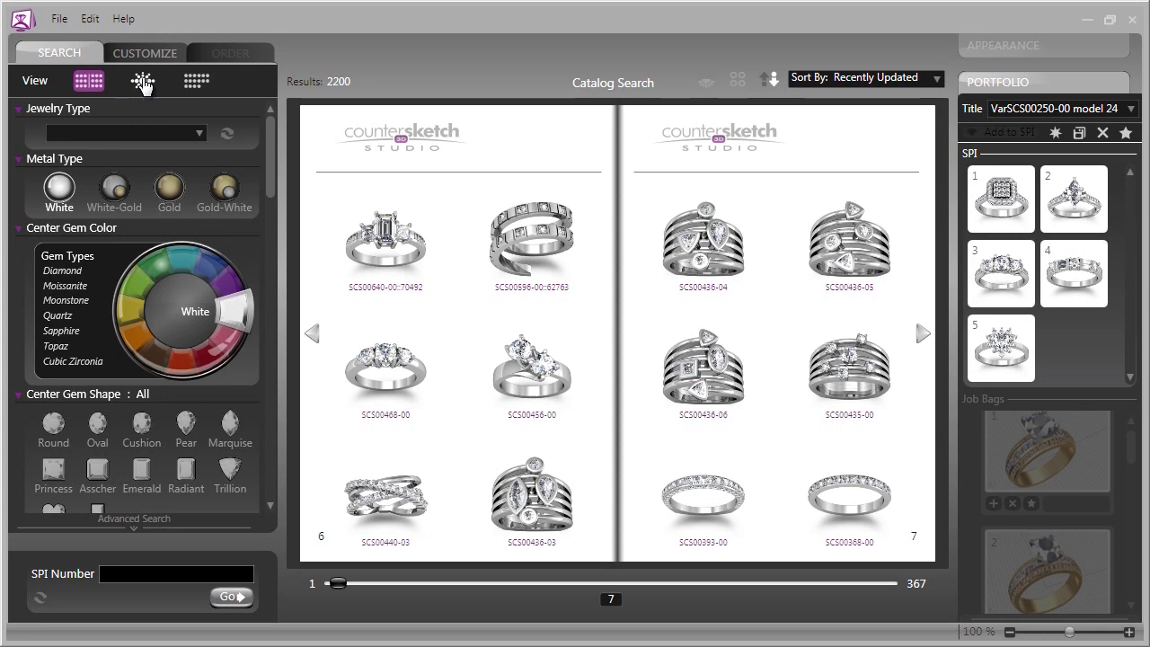
Browse the 43 style lines in Visual Search, advancing the carousel to Bar Set Styles.
click(144, 83)
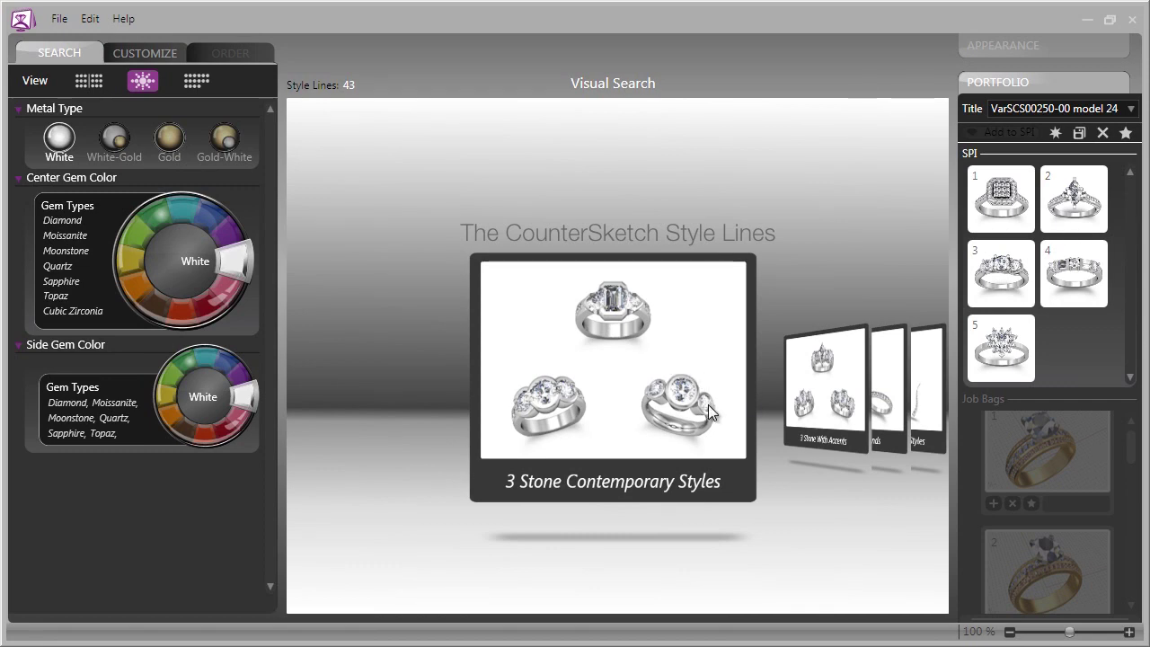
click(797, 424)
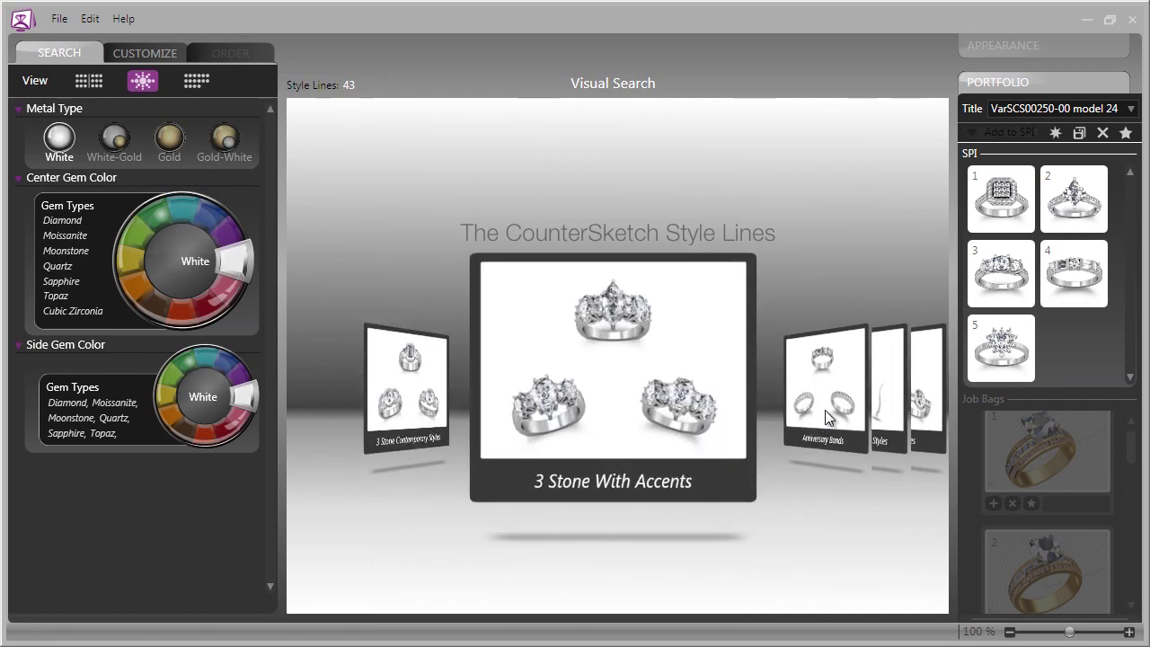
click(825, 410)
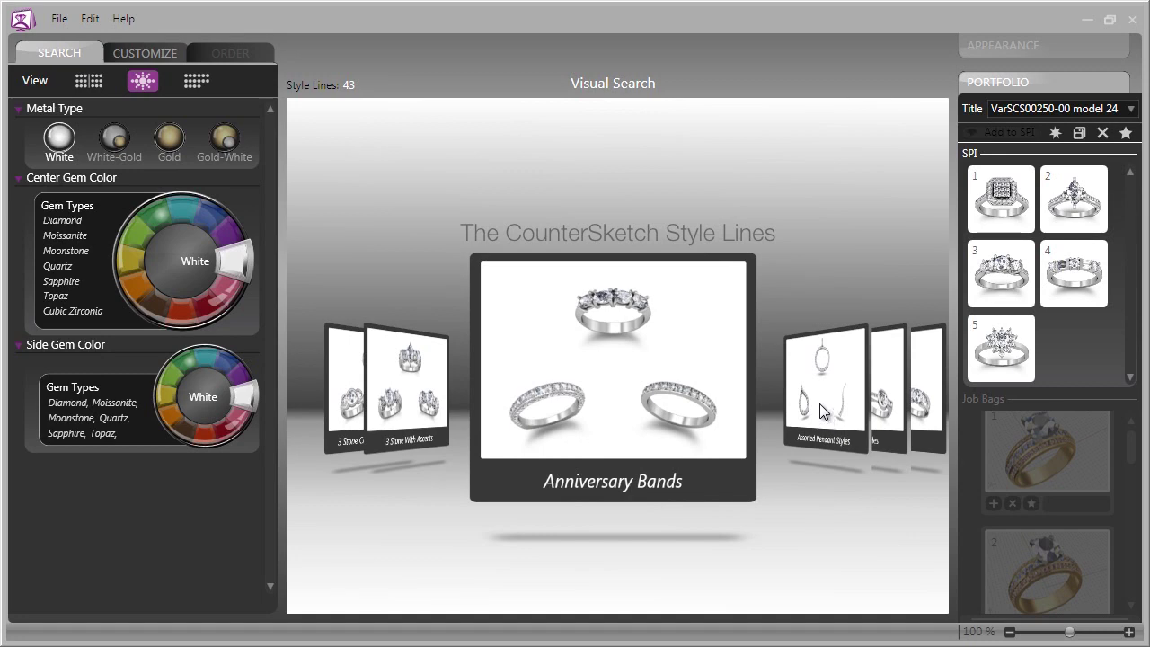
click(820, 408)
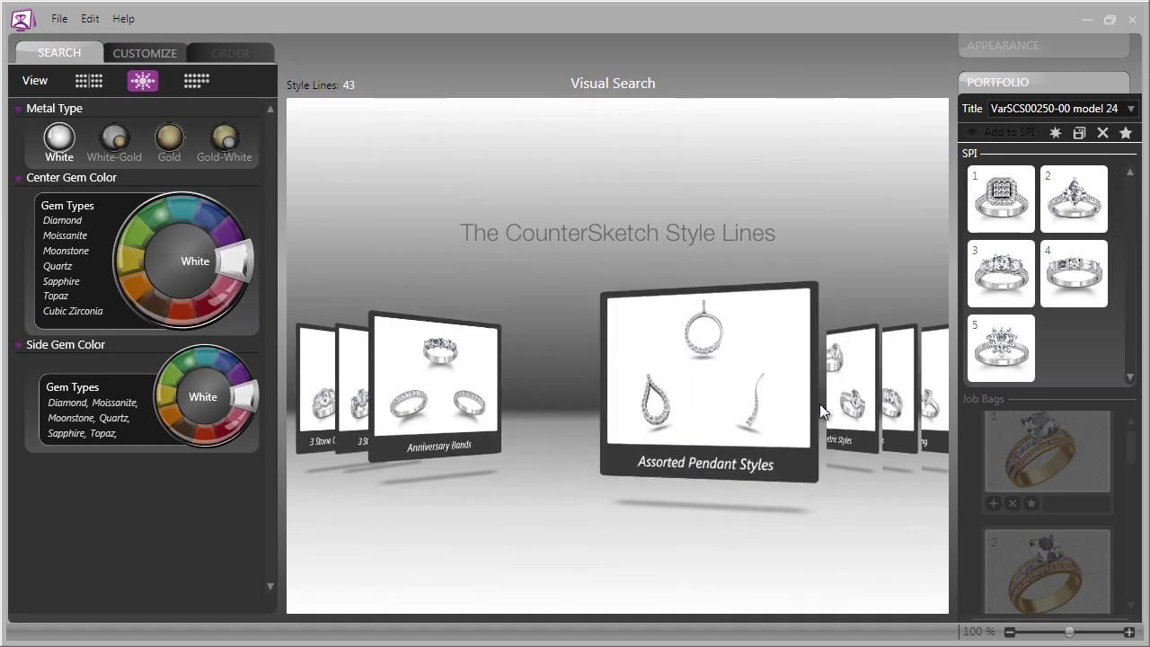
click(819, 407)
click(819, 407)
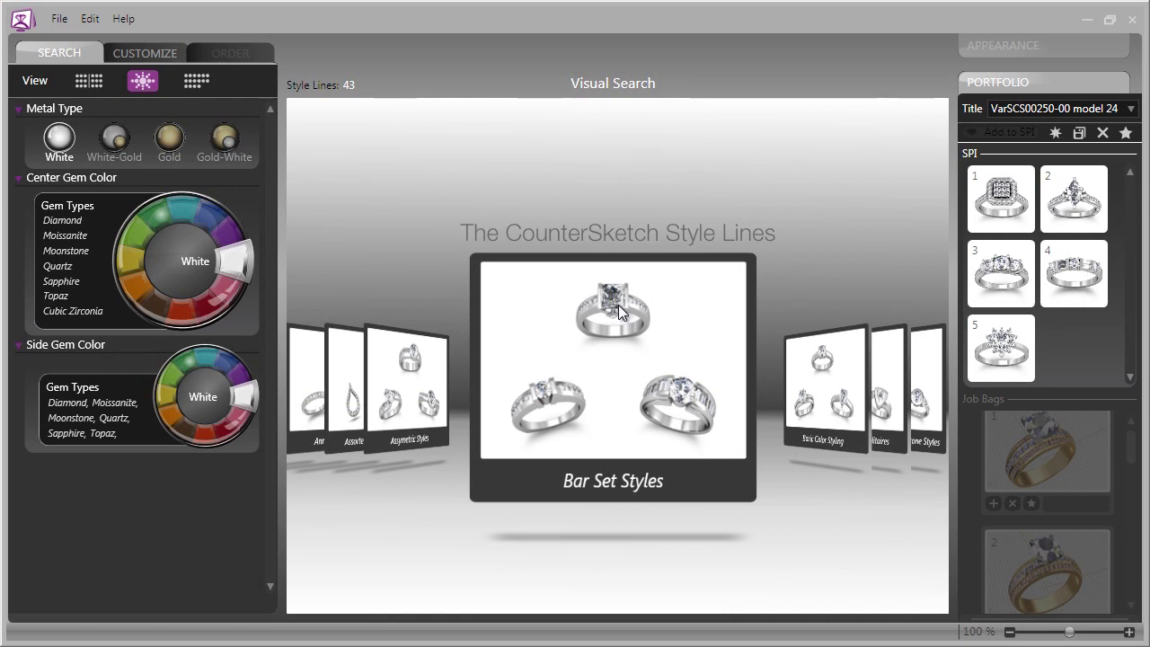
Open the Bar Set Styles collection and add the marquise bar-set ring to the SPI list.
click(564, 424)
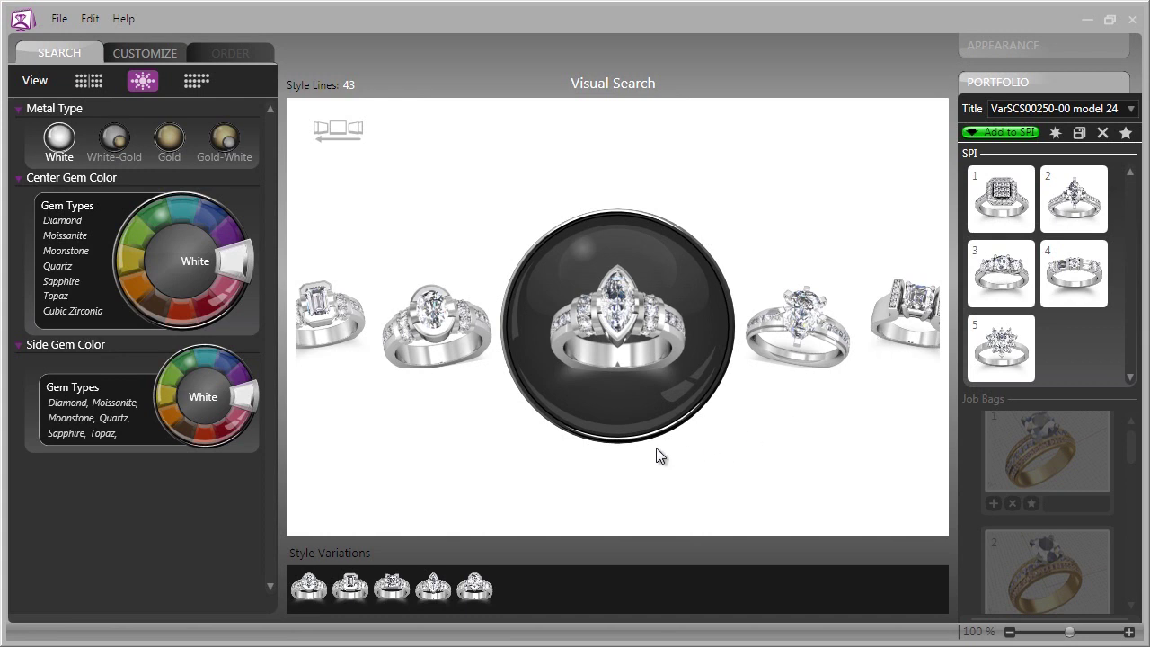
click(474, 588)
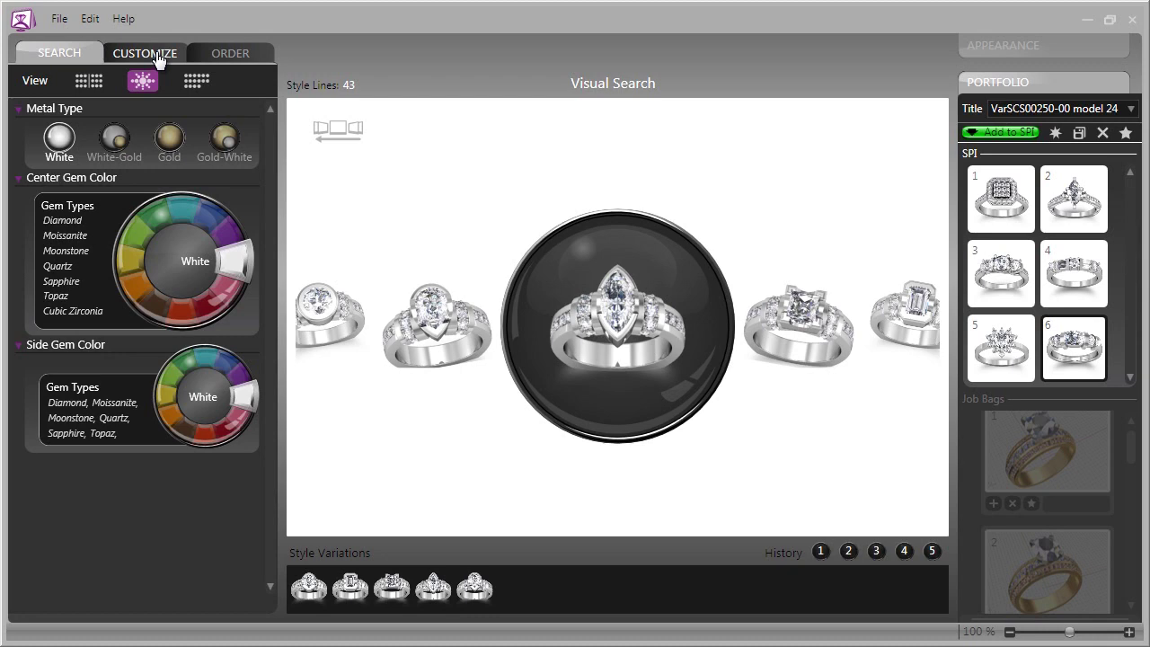
click(629, 326)
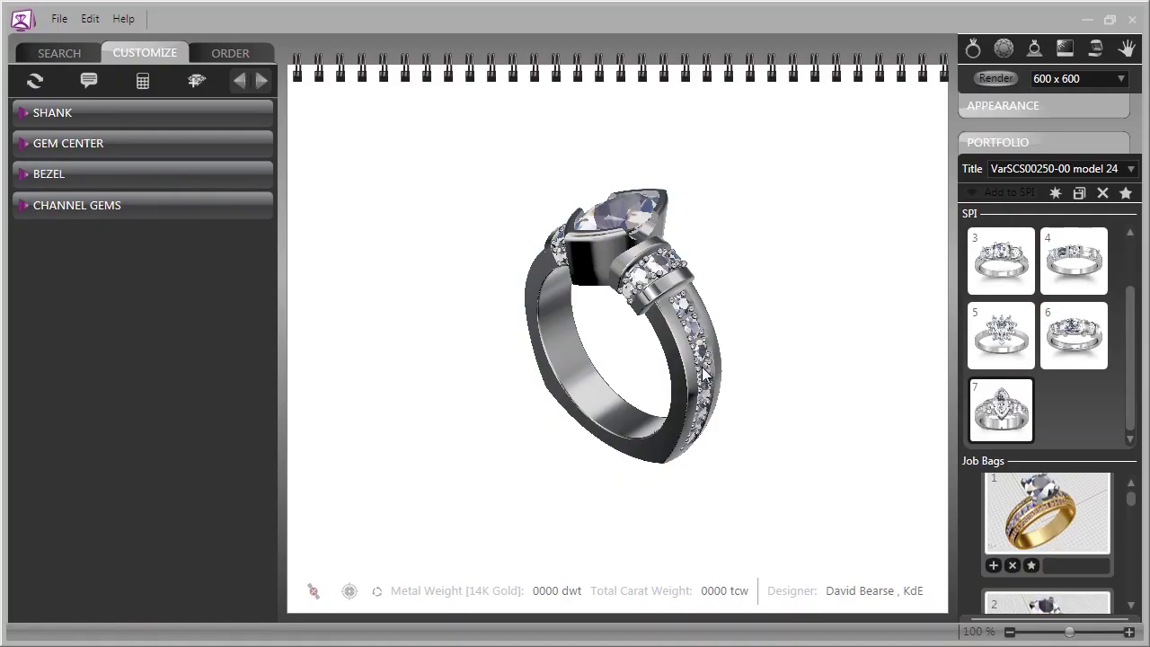
Orbit and zoom the marquise ring to view it from the front, side and above.
drag(705, 376, 561, 335)
scroll(688, 328, up, 3)
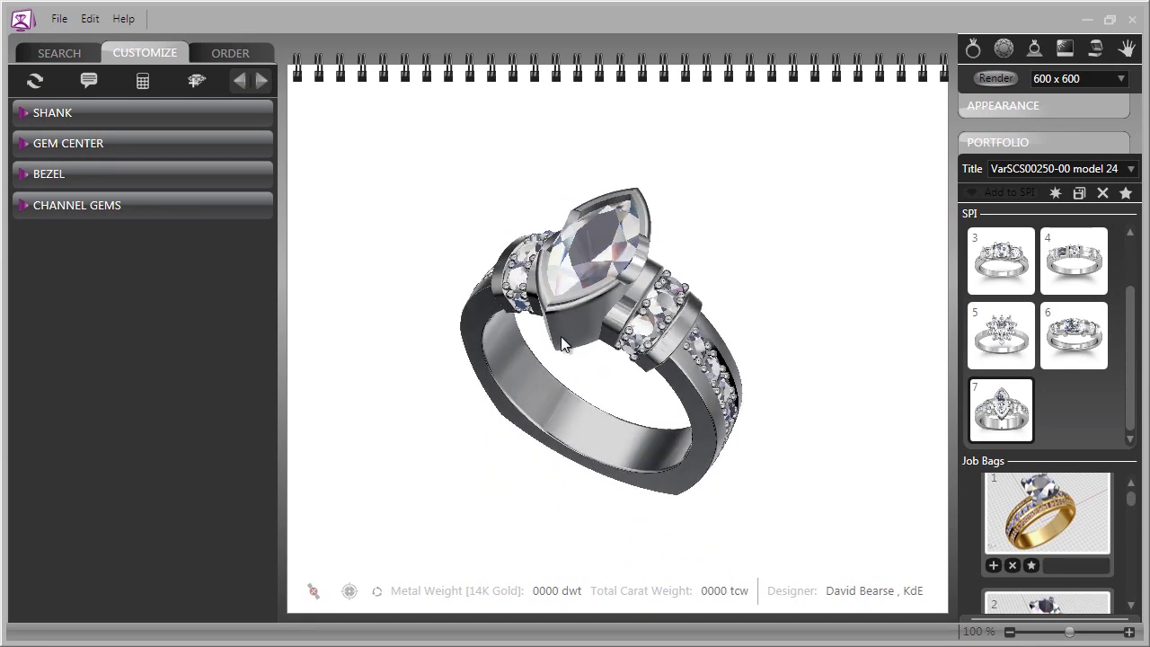
drag(565, 332, 782, 311)
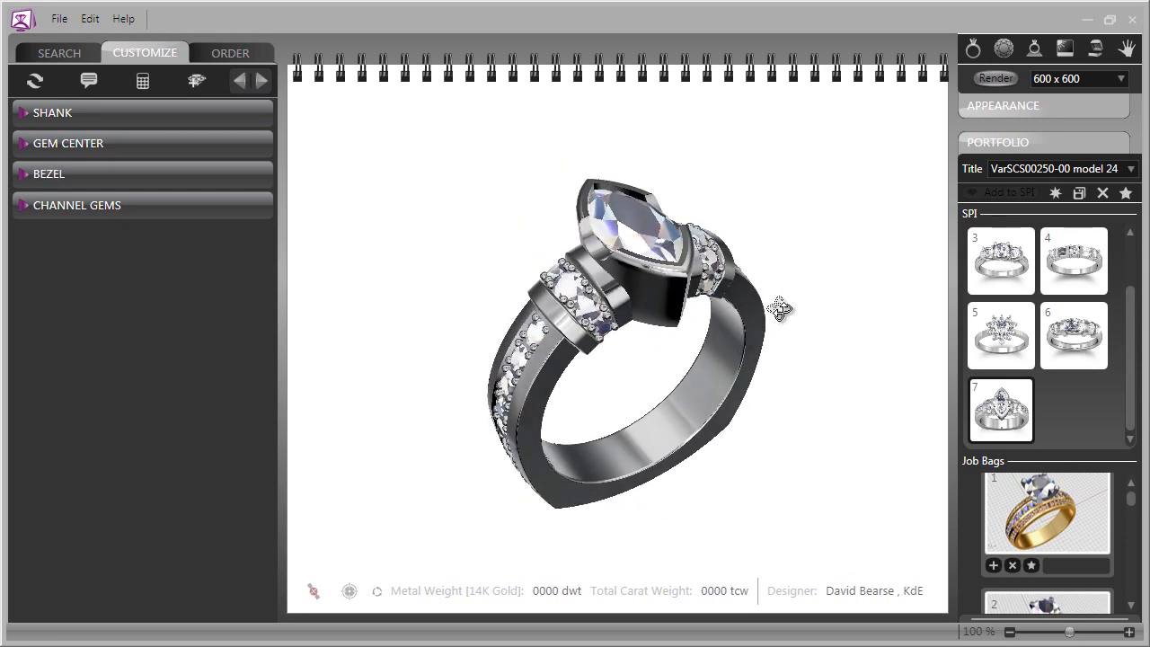
scroll(634, 336, up, 2)
drag(637, 337, 673, 299)
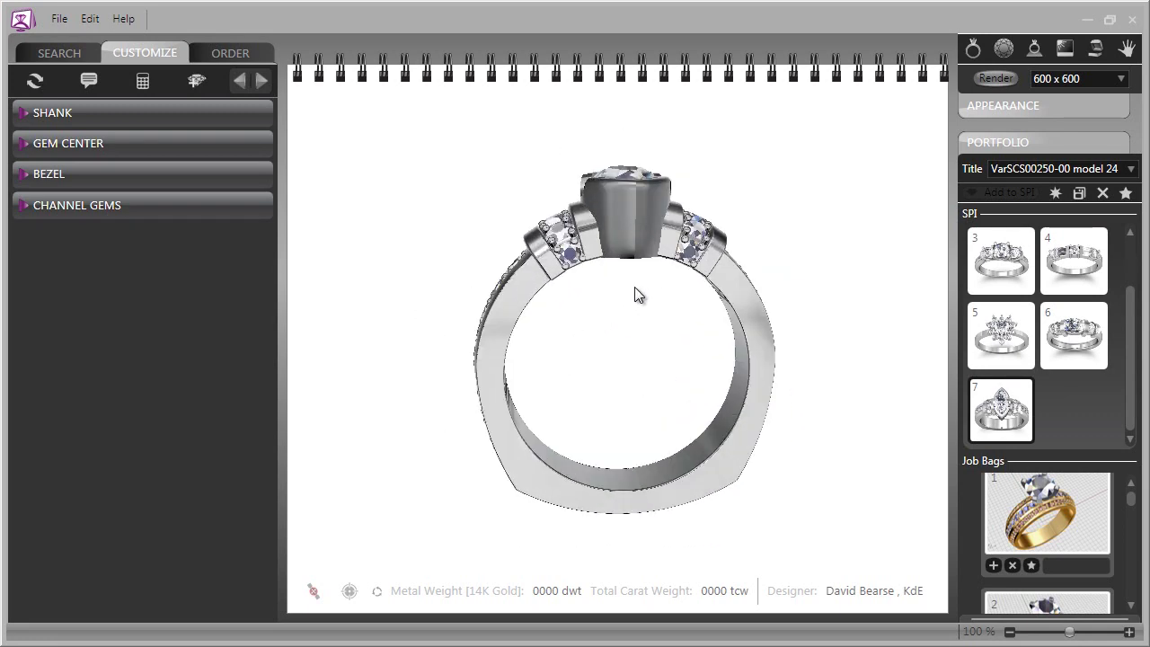
drag(636, 289, 738, 384)
Change the shank's outside ring shape from tapered to round.
click(94, 114)
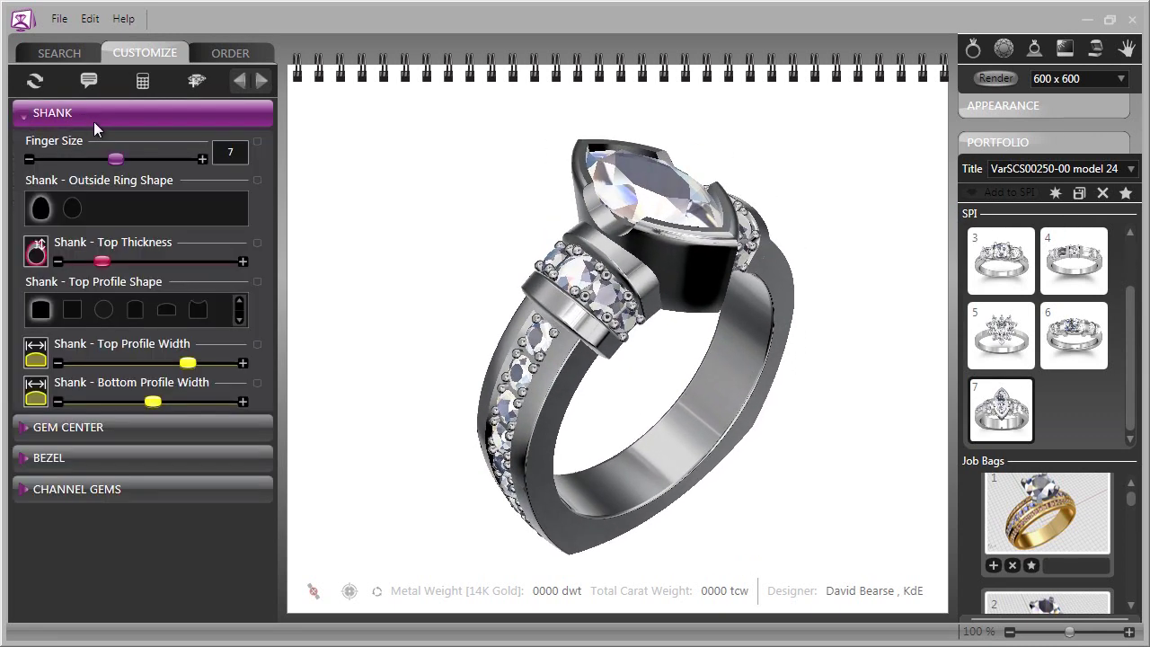
drag(435, 334, 434, 353)
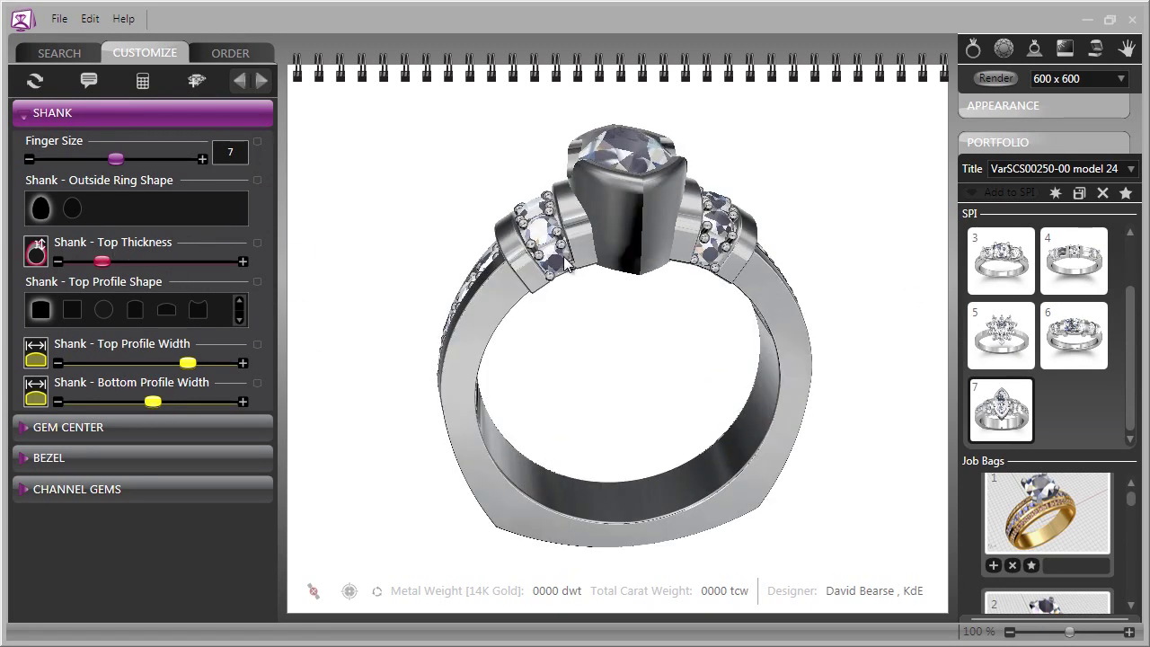
drag(483, 233, 722, 388)
click(81, 216)
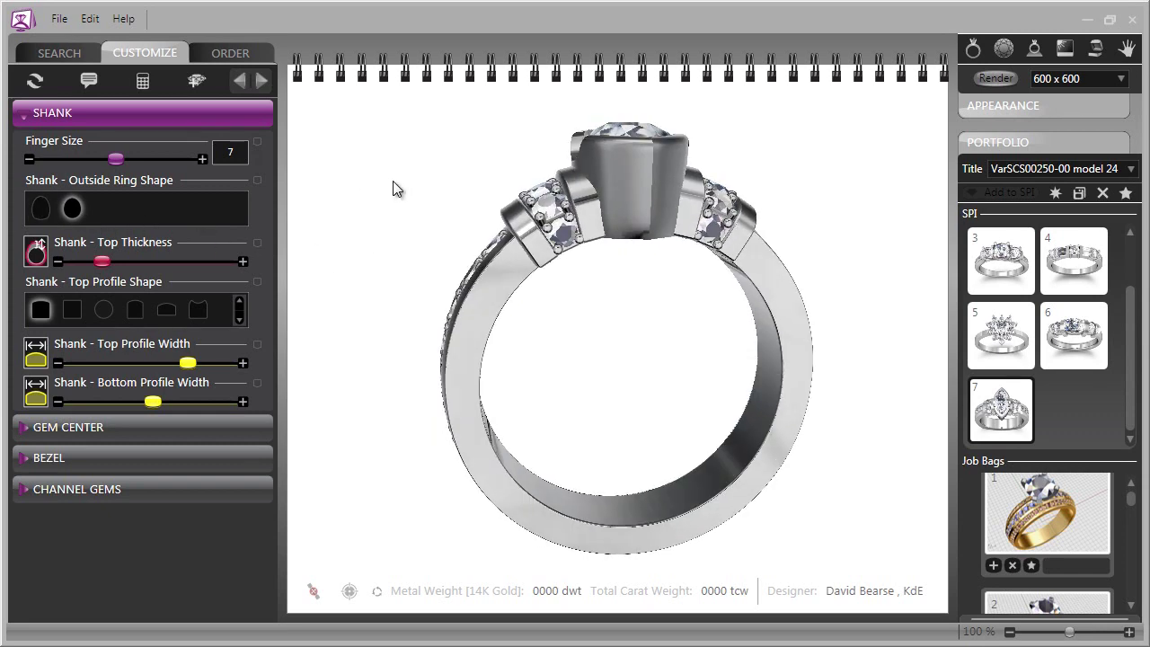
Switch the ring's primary metal from white to yellow gold.
click(972, 50)
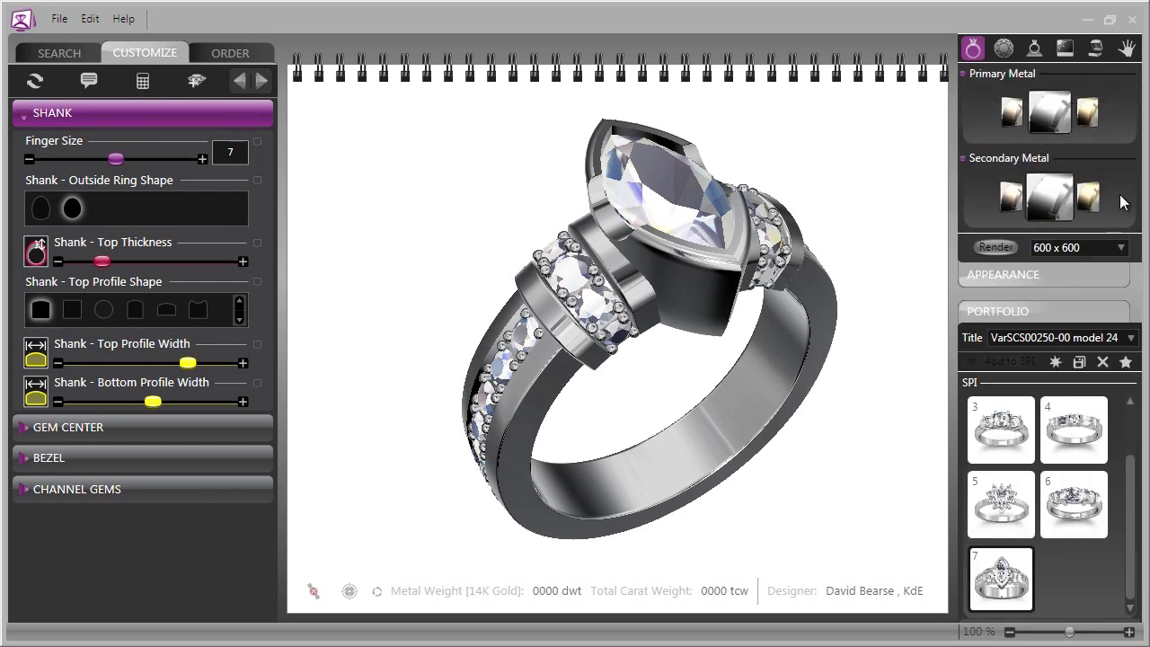
click(1087, 112)
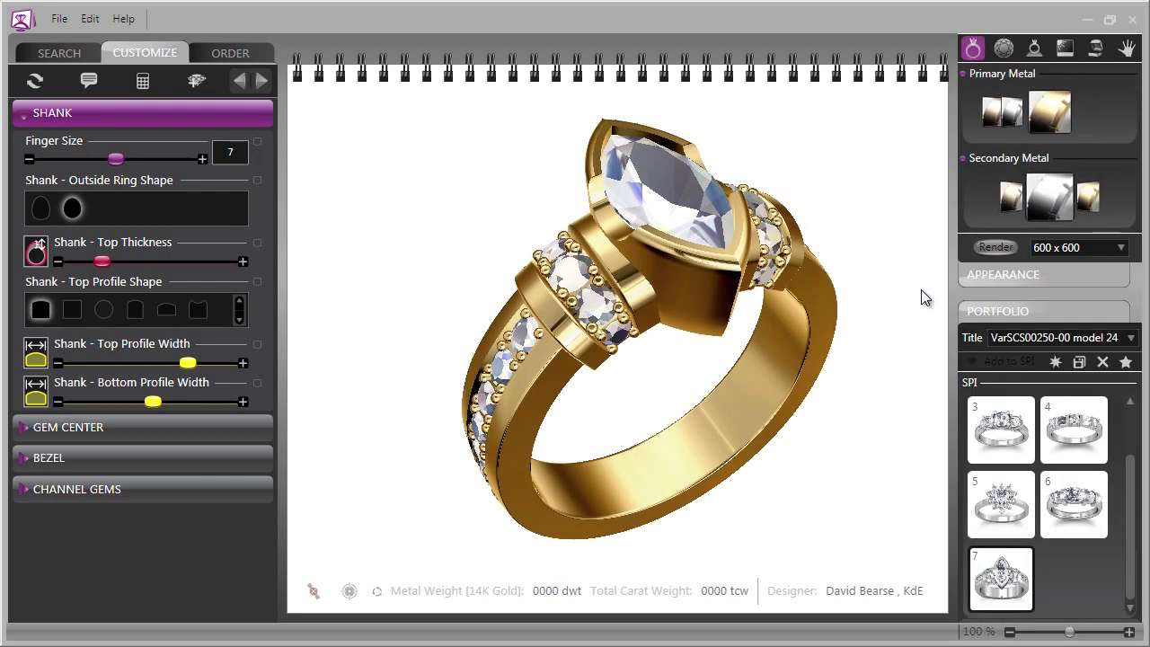
drag(895, 257, 842, 260)
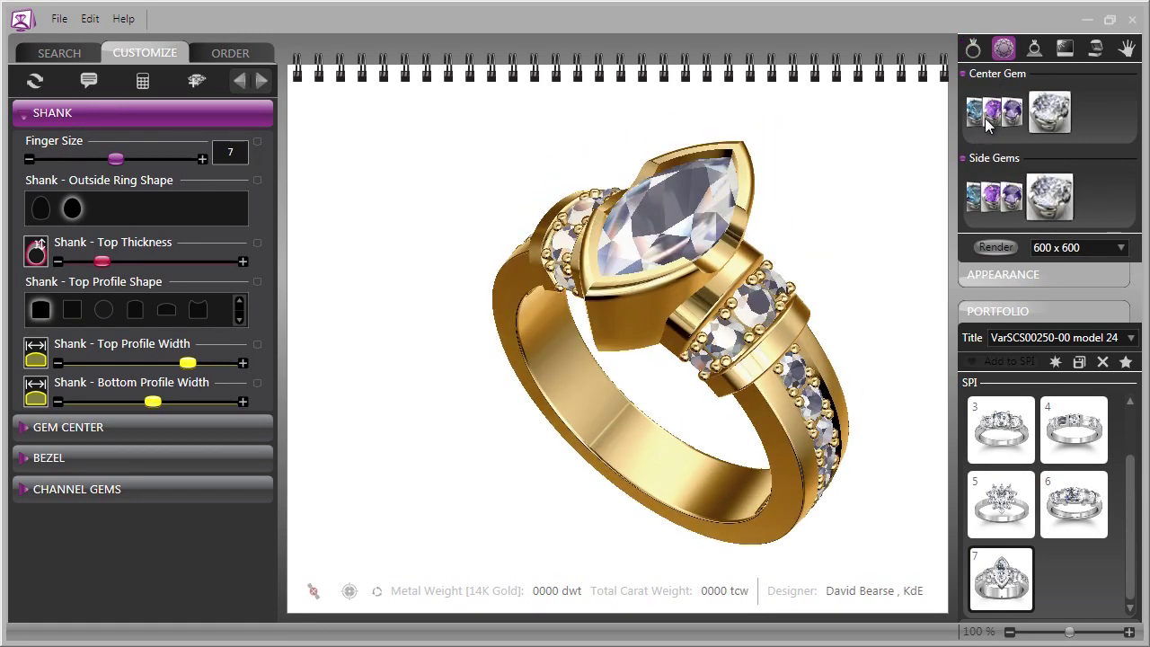
Try blue and purple centre stones, settling on a green emerald marquise.
click(979, 121)
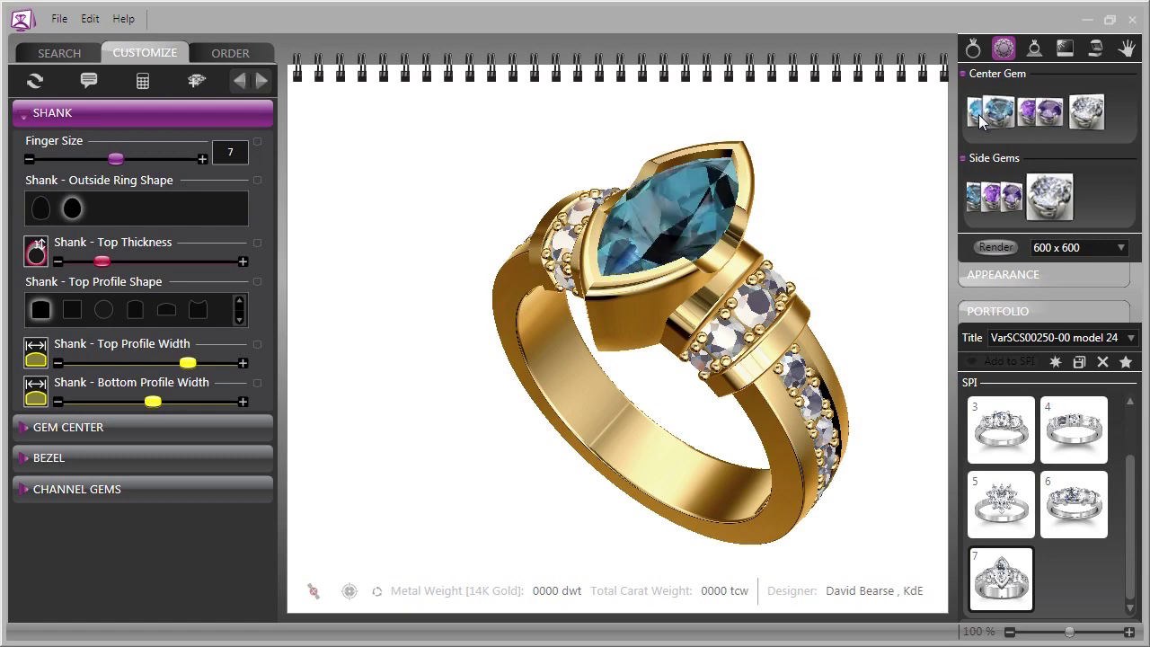
click(988, 122)
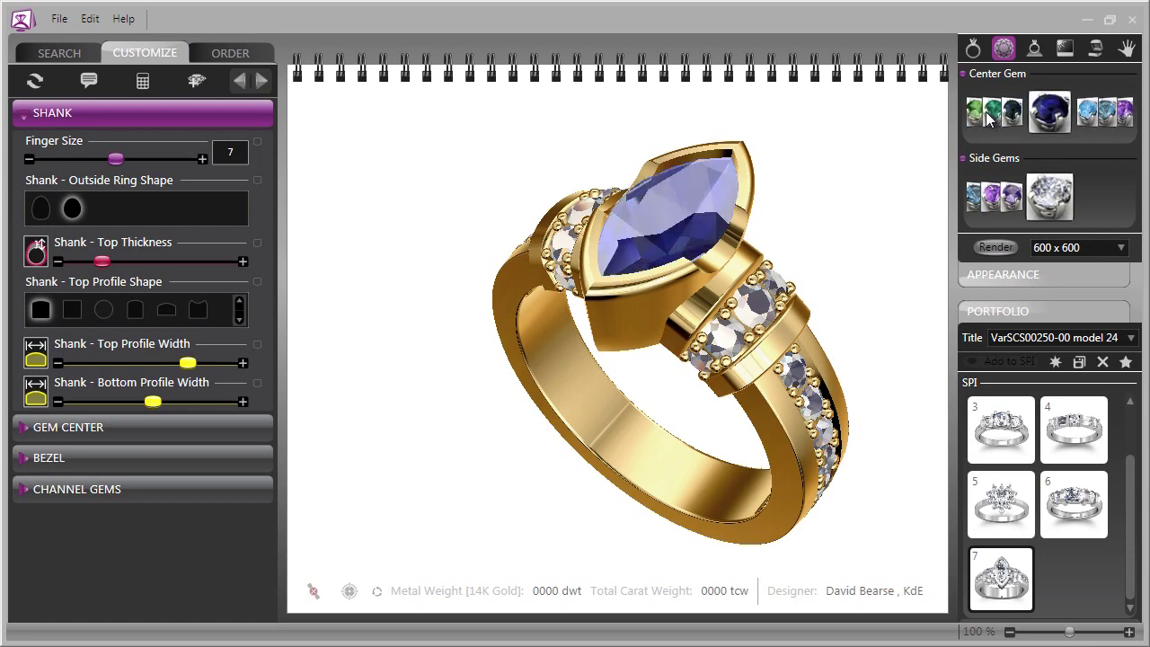
click(992, 118)
drag(833, 202, 898, 242)
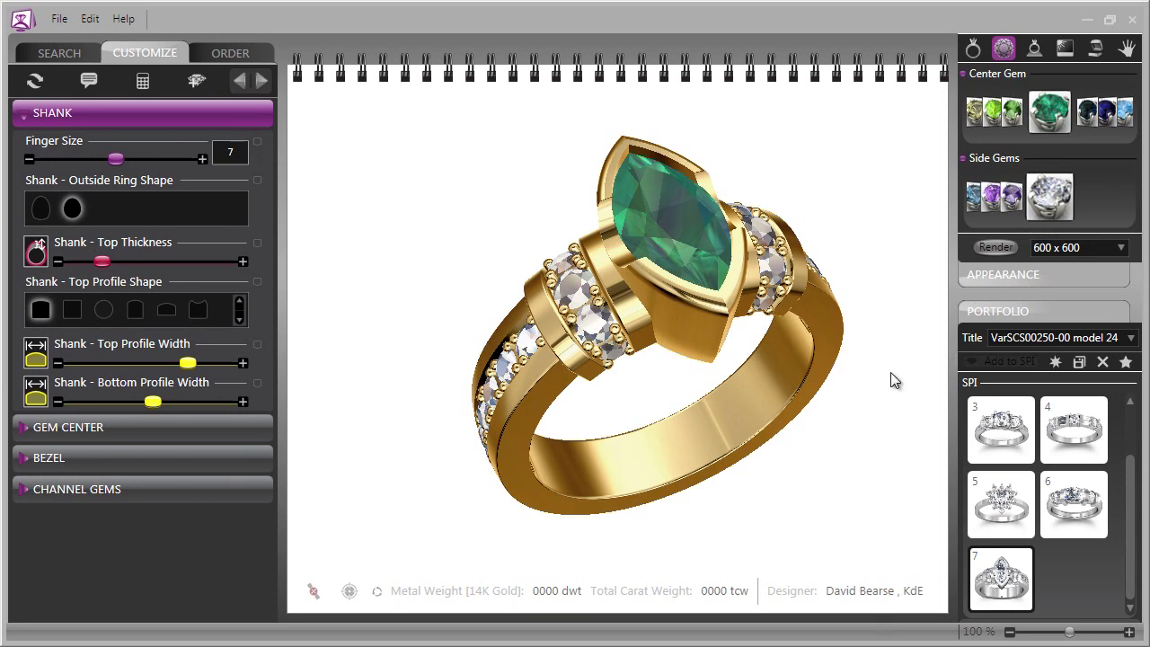
click(1127, 48)
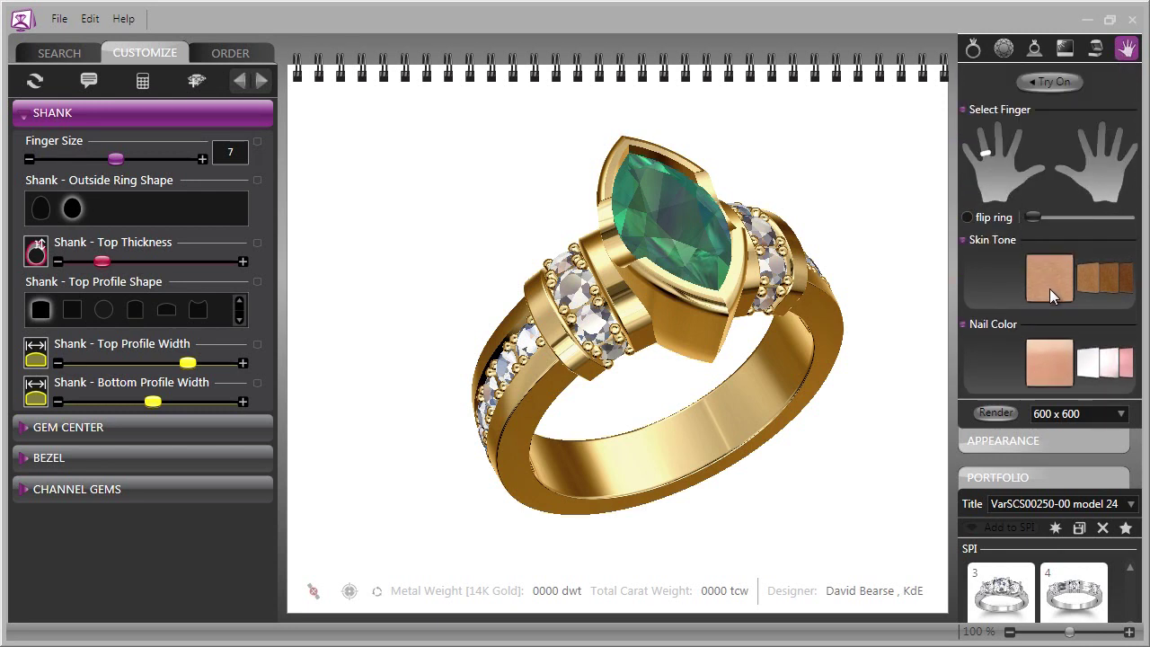
Set pale pink nails and show the emerald ring worn on the model hand.
click(1113, 364)
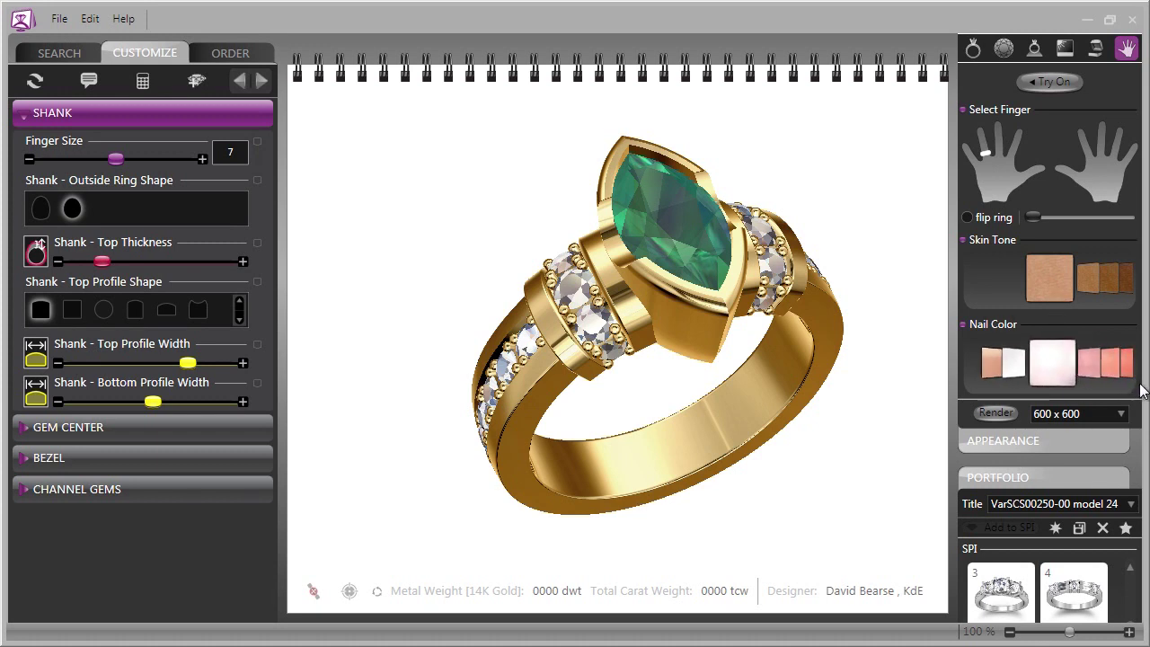
click(1045, 83)
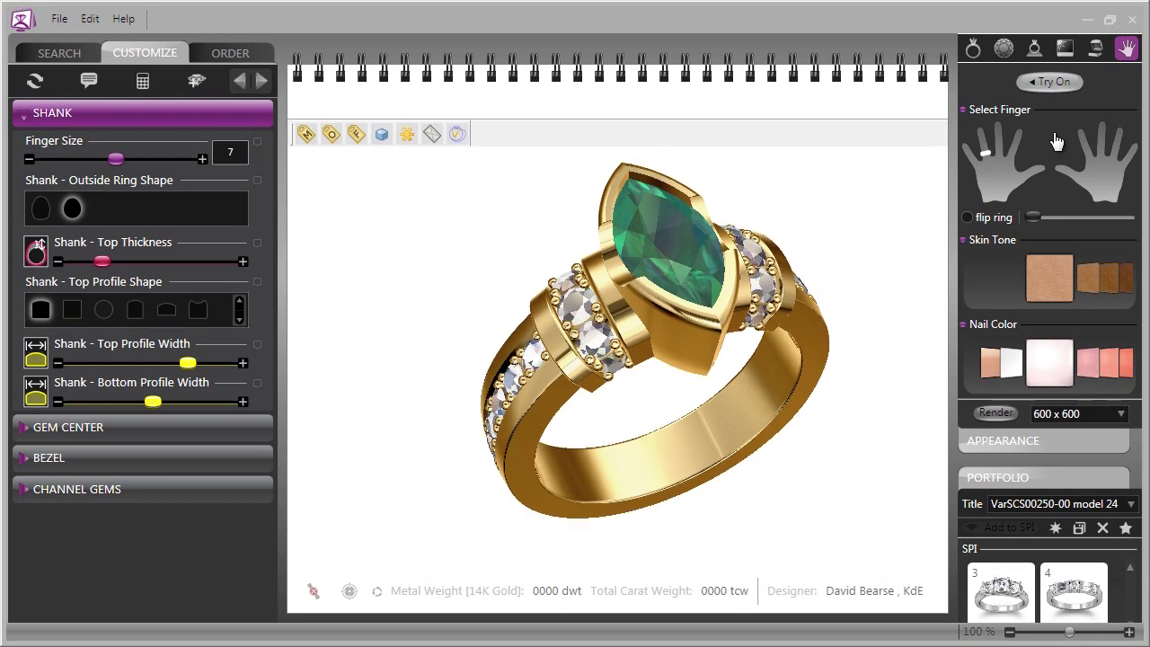
drag(876, 259, 812, 277)
Inspect the worn ring from two side angles, then remove the hand so only the ring remains.
drag(950, 268, 974, 225)
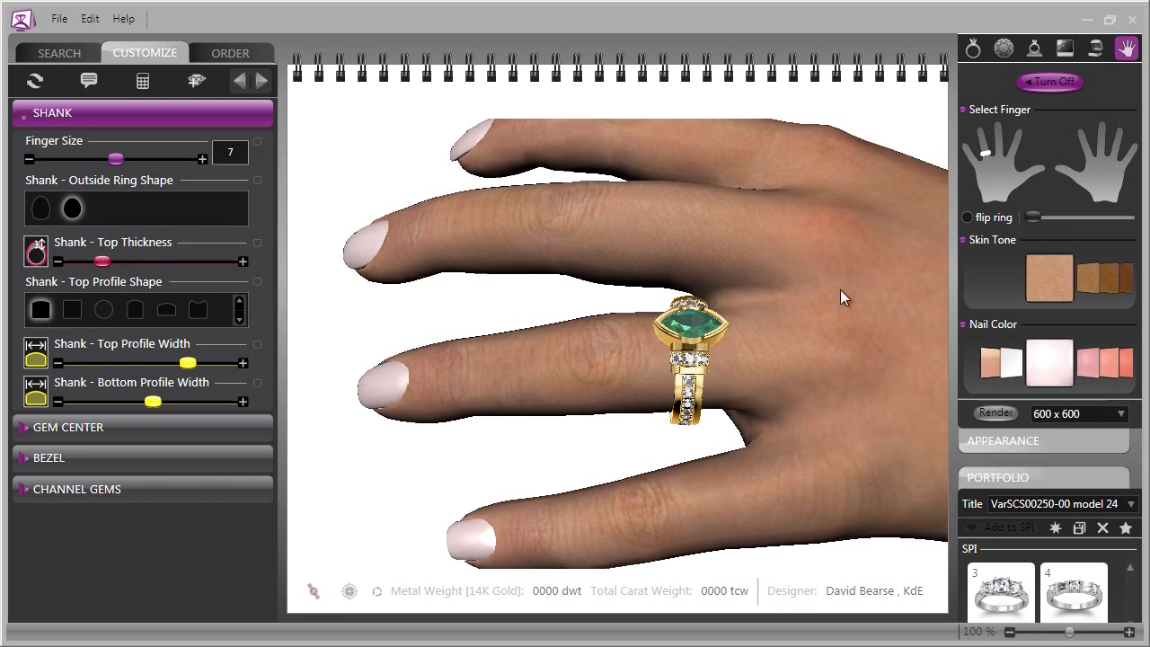
drag(840, 289, 377, 169)
click(1051, 82)
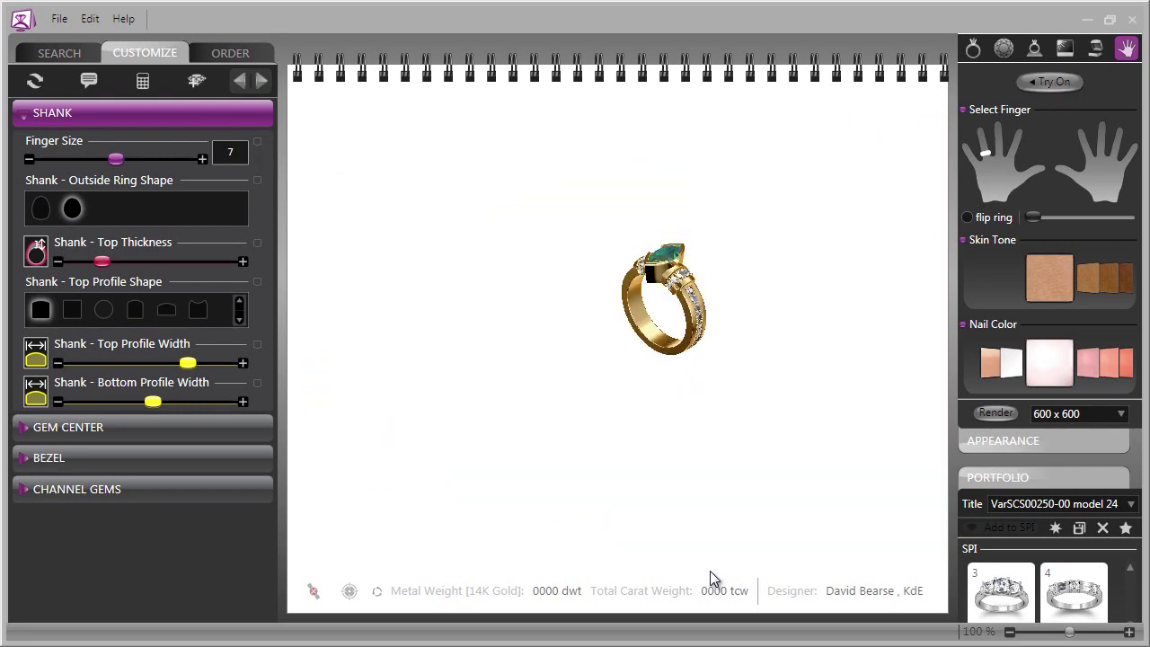
Center the ring, turn it to face front, and render it at 600 x 600 in V-Ray.
click(349, 590)
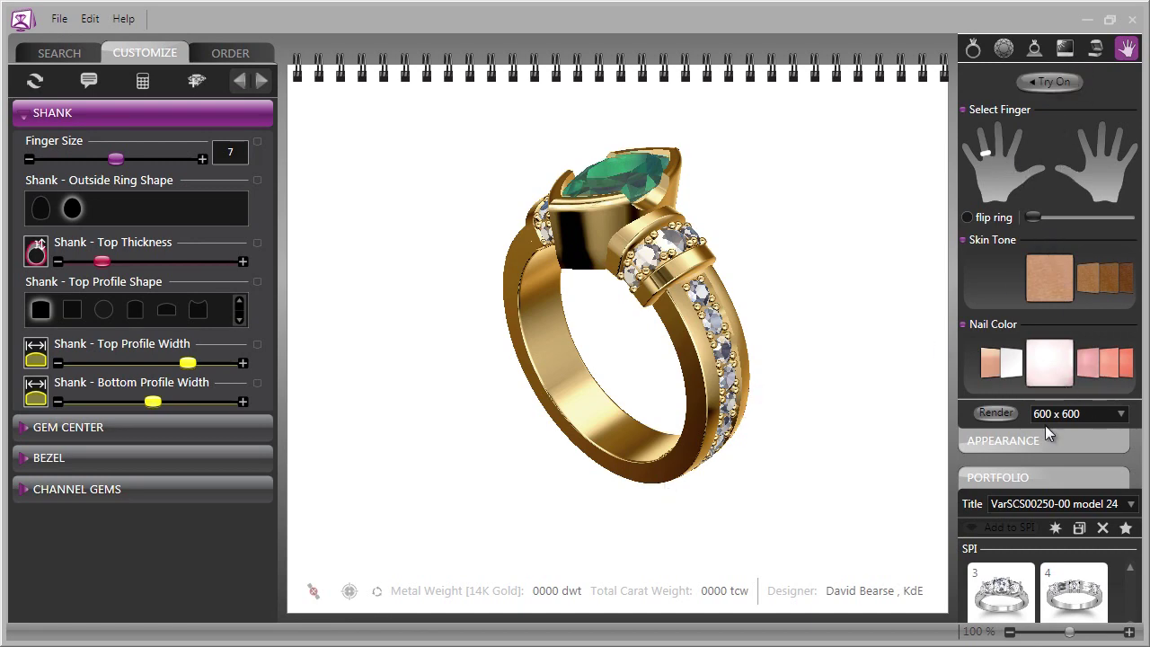
drag(752, 361, 934, 413)
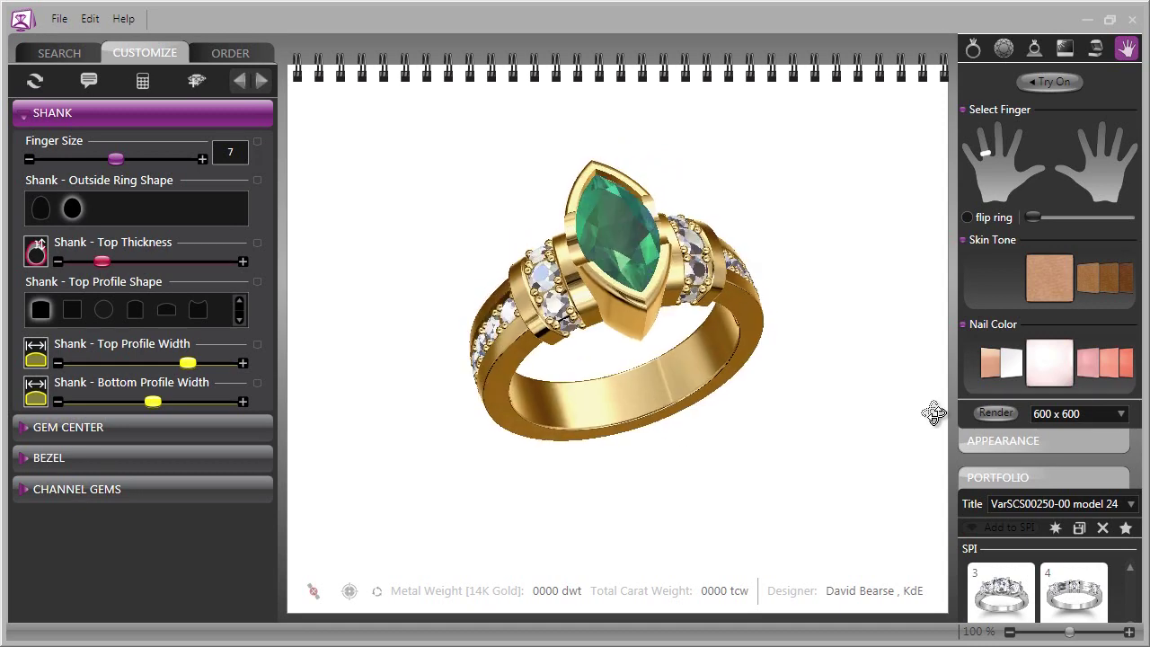
click(995, 413)
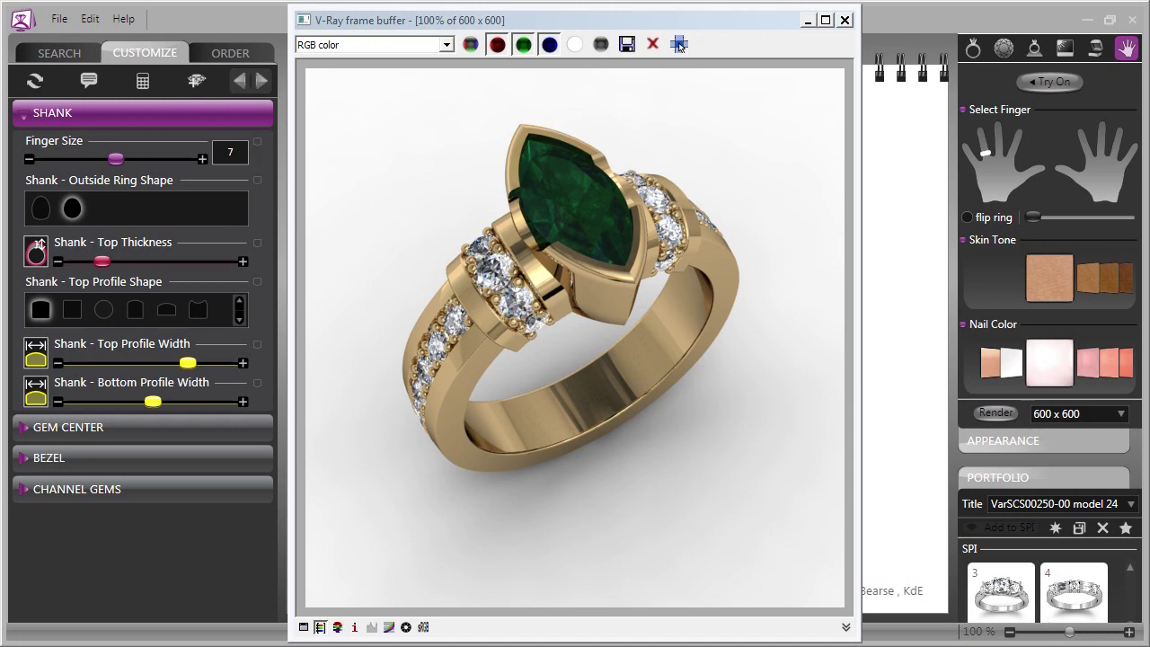
Close the V-Ray render window, then rotate, zoom and reposition the ring for a top three-quarter view.
click(679, 45)
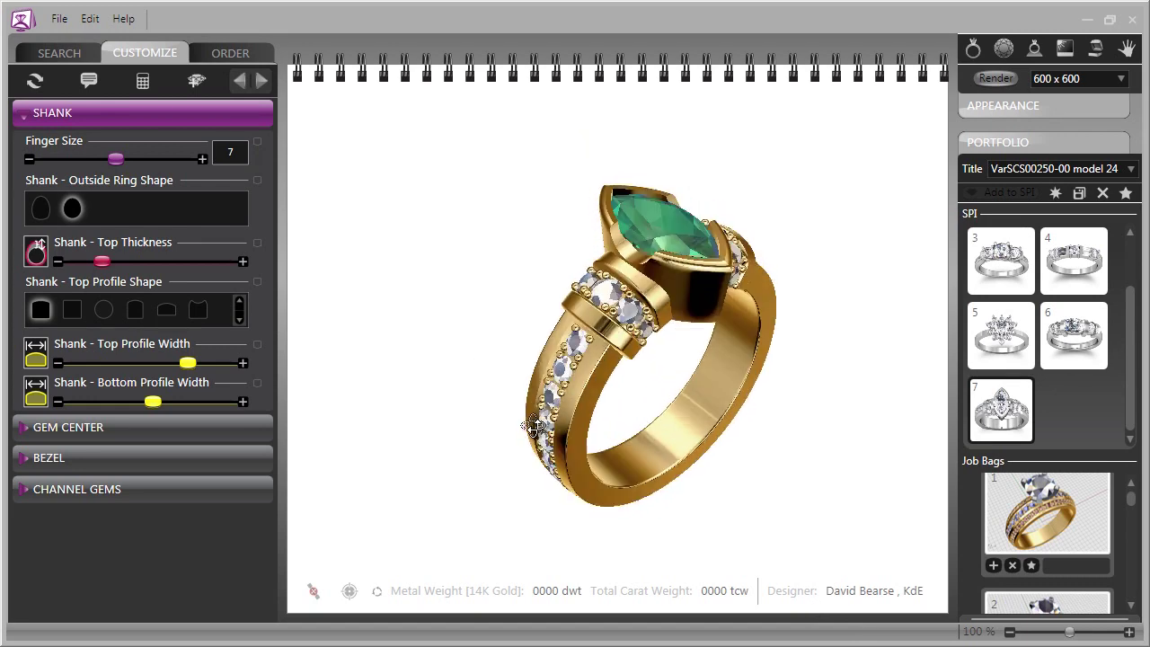
drag(476, 292, 741, 376)
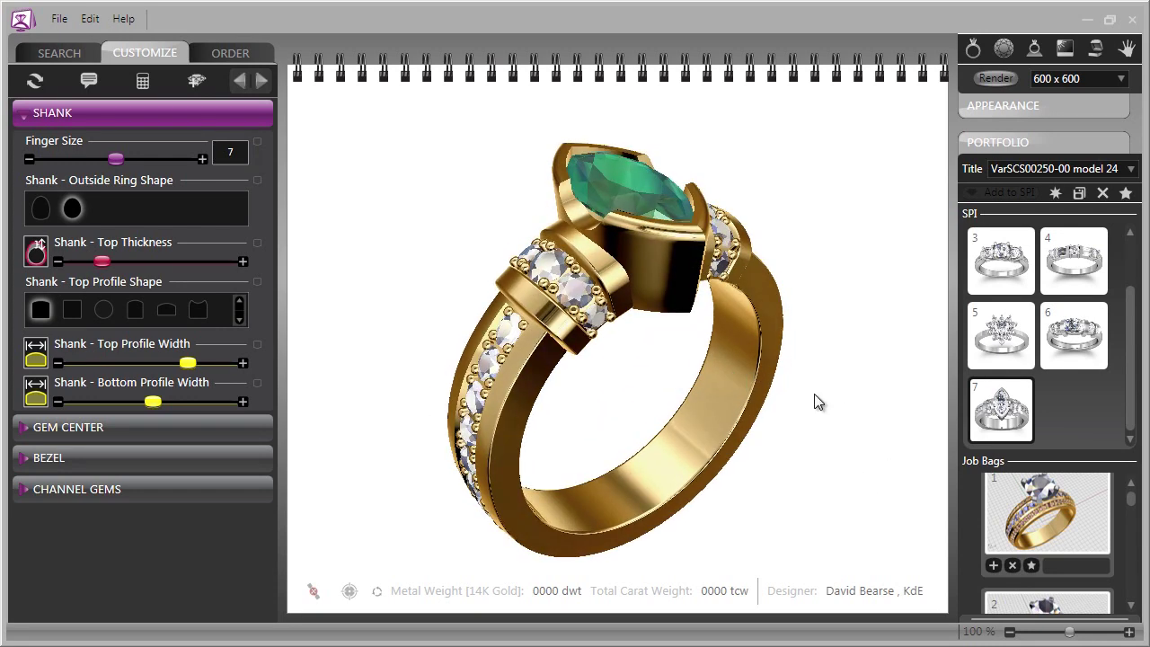
drag(817, 402, 779, 355)
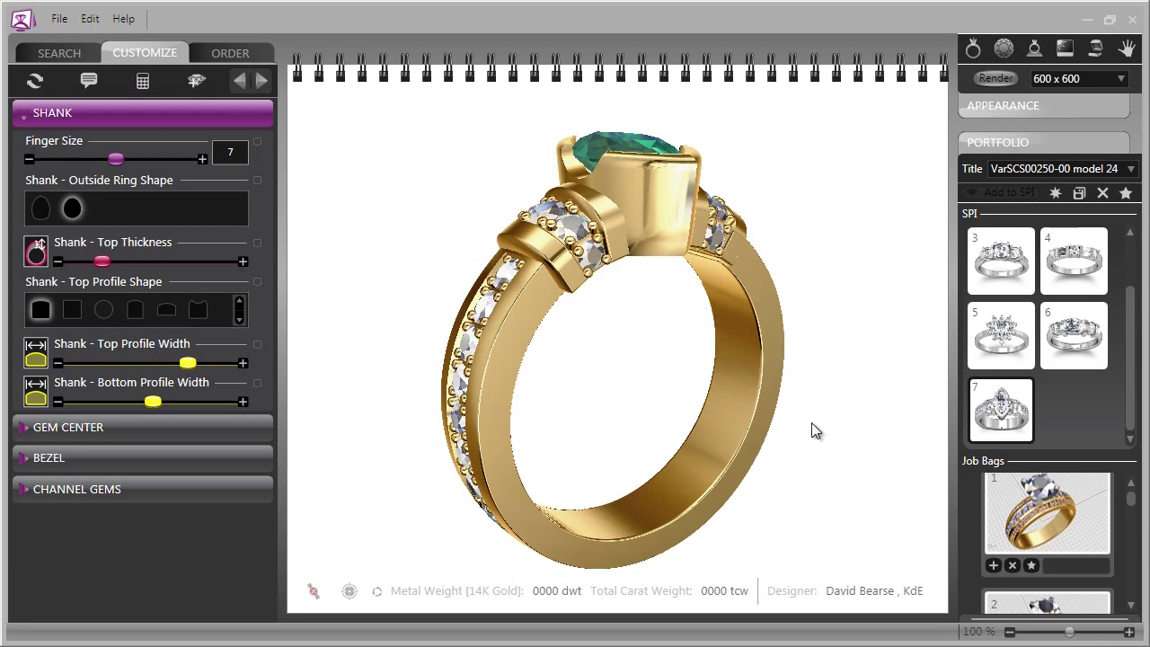
drag(811, 431, 781, 467)
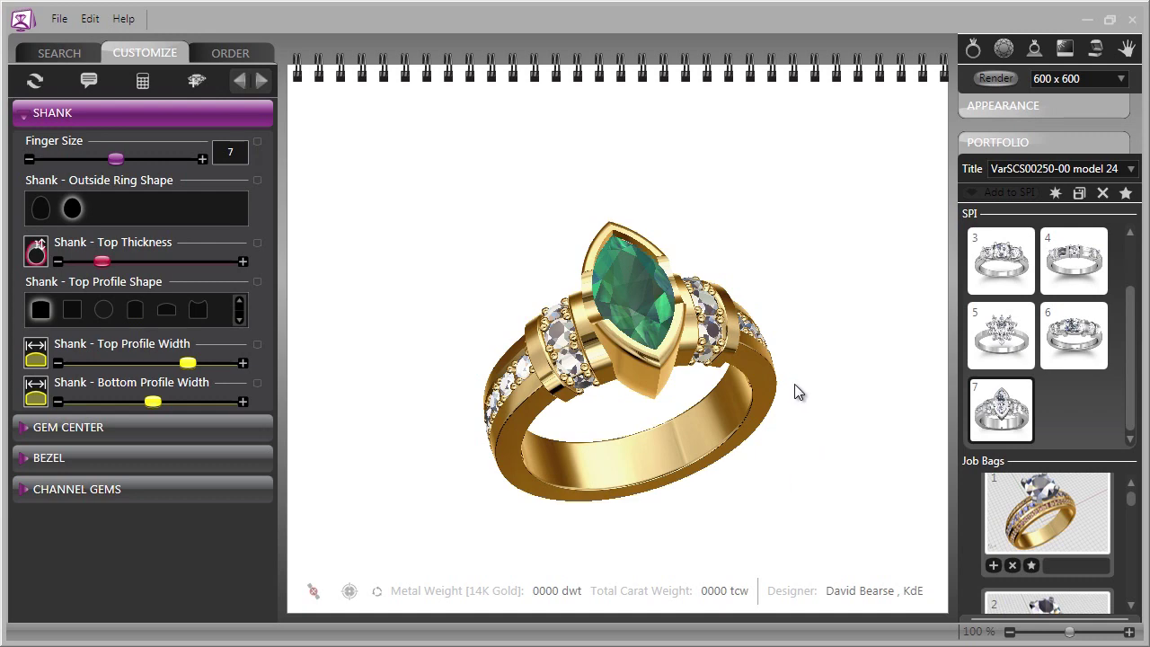
scroll(467, 344, up, 3)
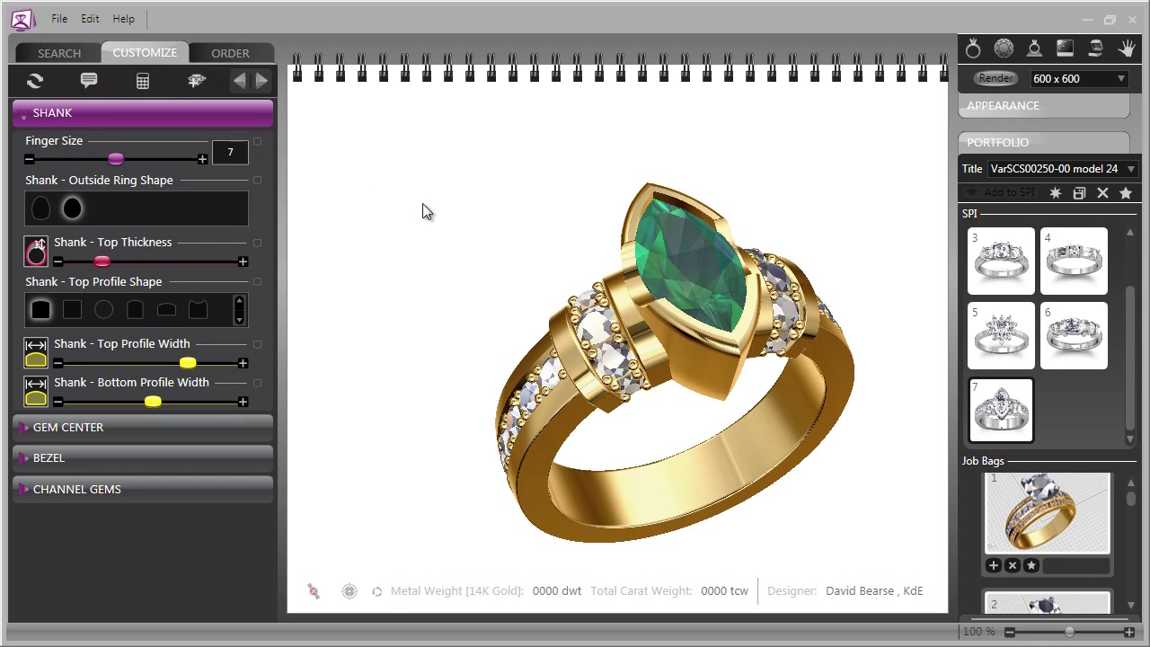
drag(499, 241, 478, 200)
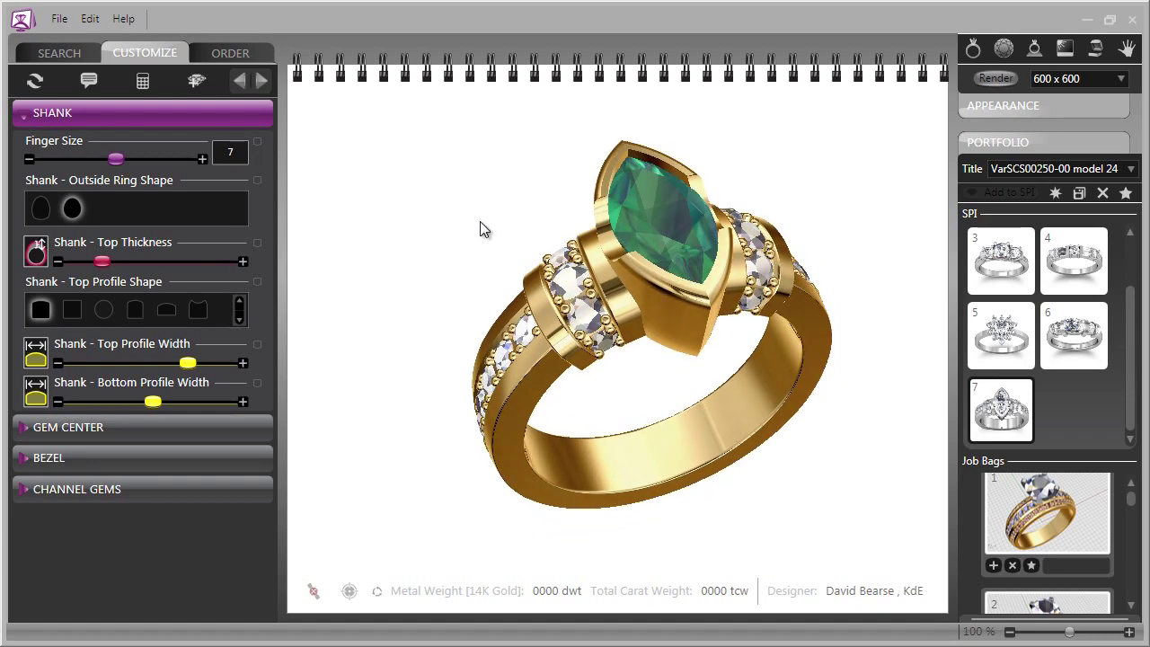
mouse_move(497, 242)
mouse_down()
mouse_move(503, 255)
mouse_move(516, 252)
mouse_up()
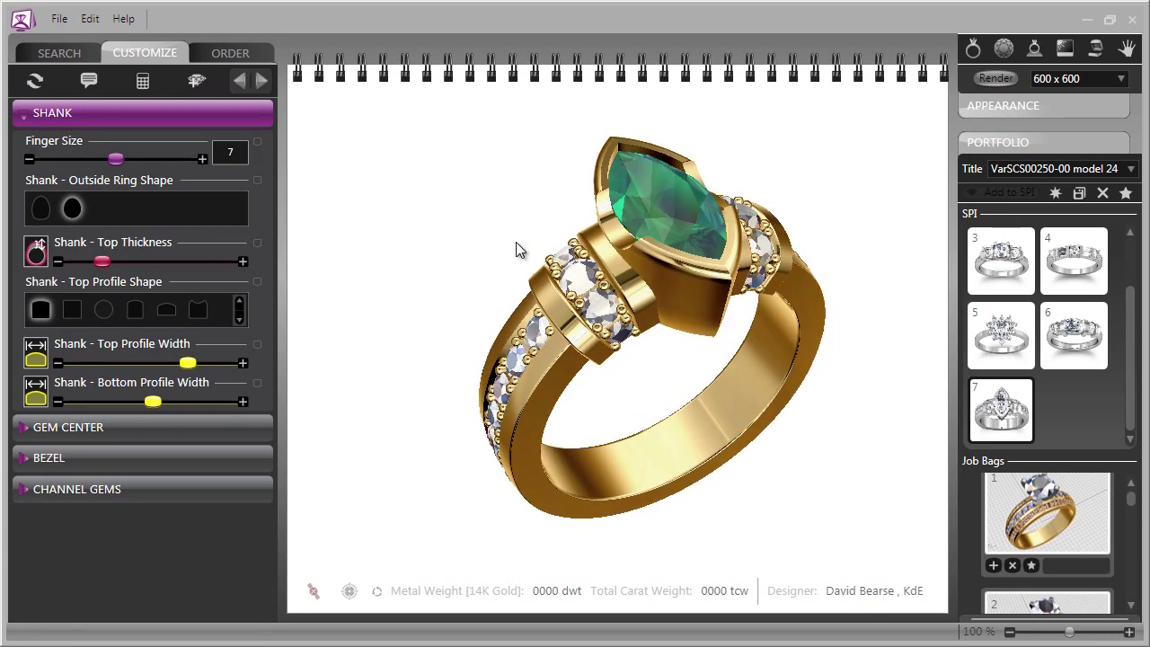